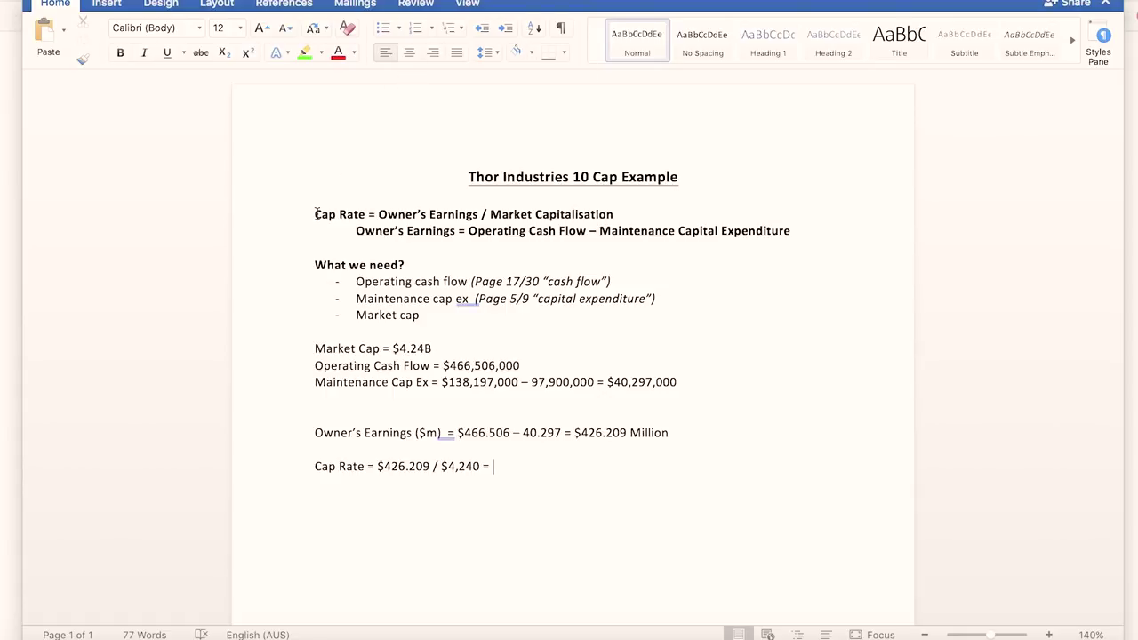
Review the Cap Rate and Owner's Earnings formulas and the "What we need?" list in the document.
left_click_drag(316, 214, 619, 214)
left_click(619, 215)
triple_click(748, 233)
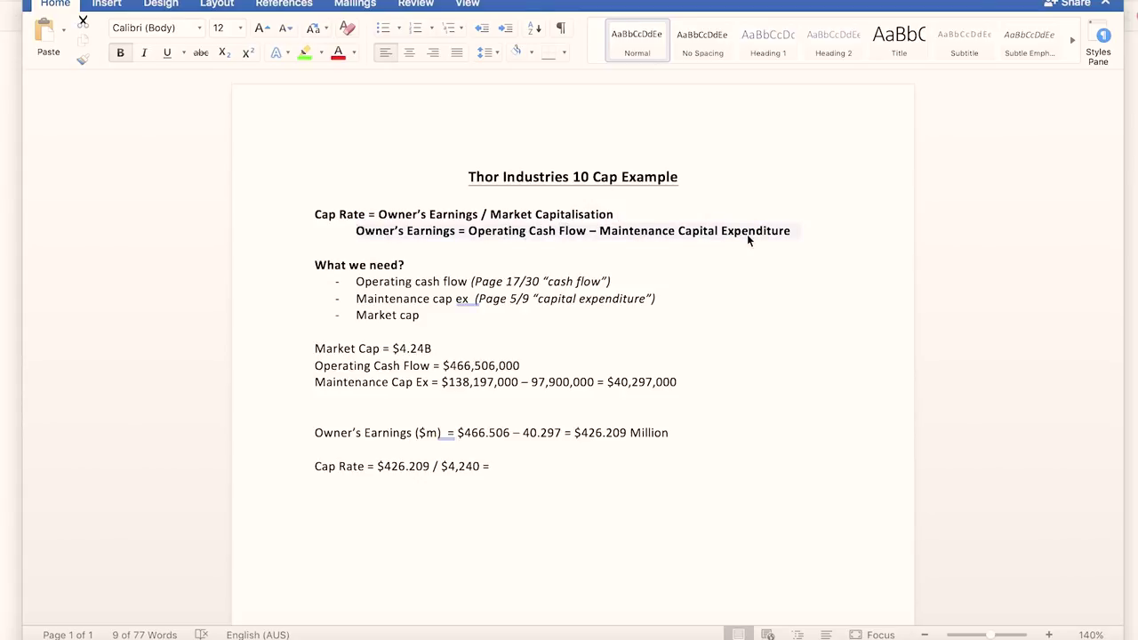
left_click(392, 265)
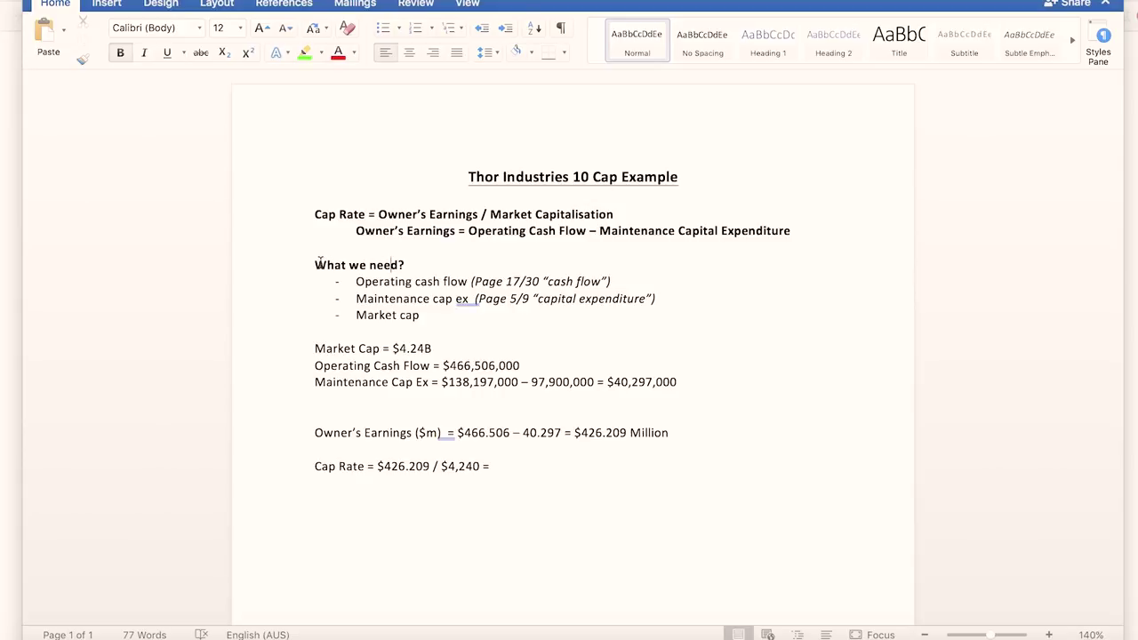
left_click_drag(315, 263, 421, 265)
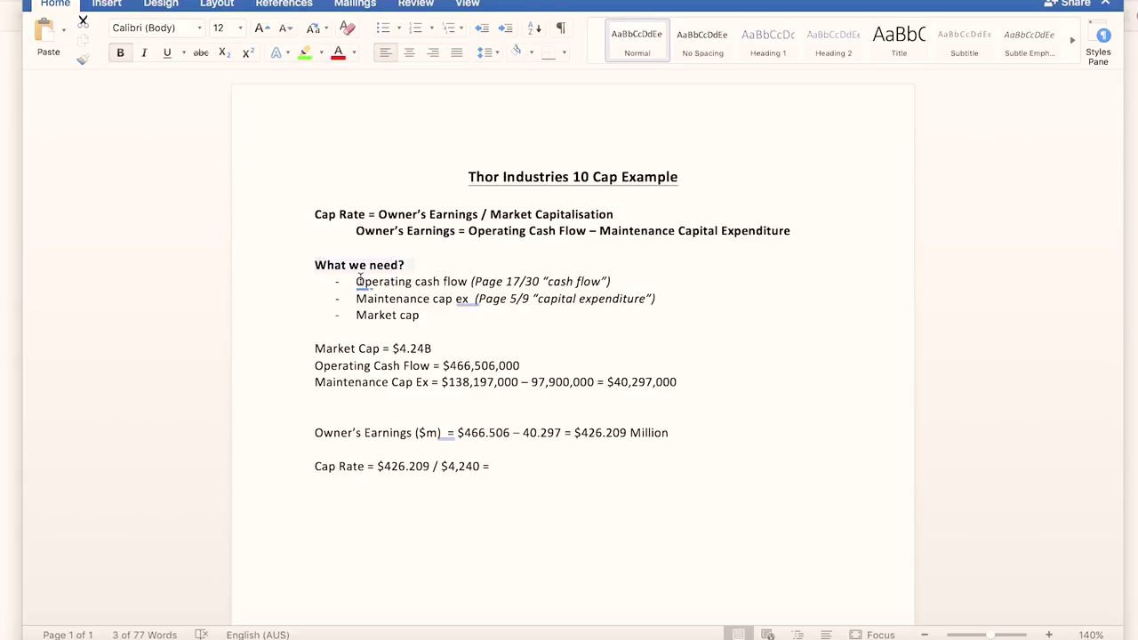
left_click(464, 281)
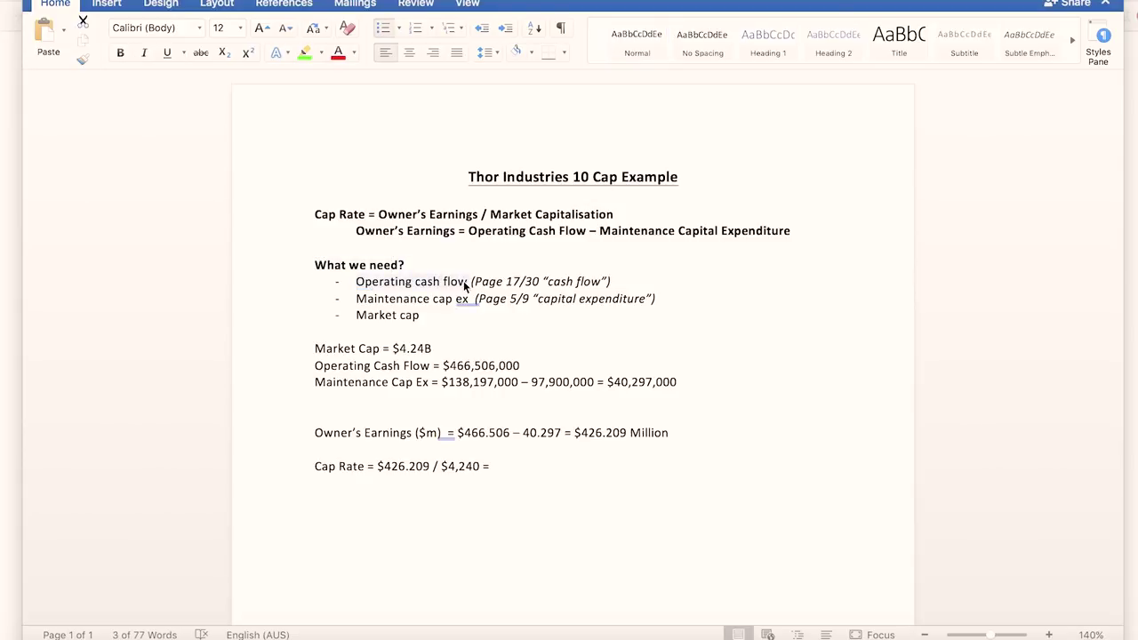
left_click(575, 298)
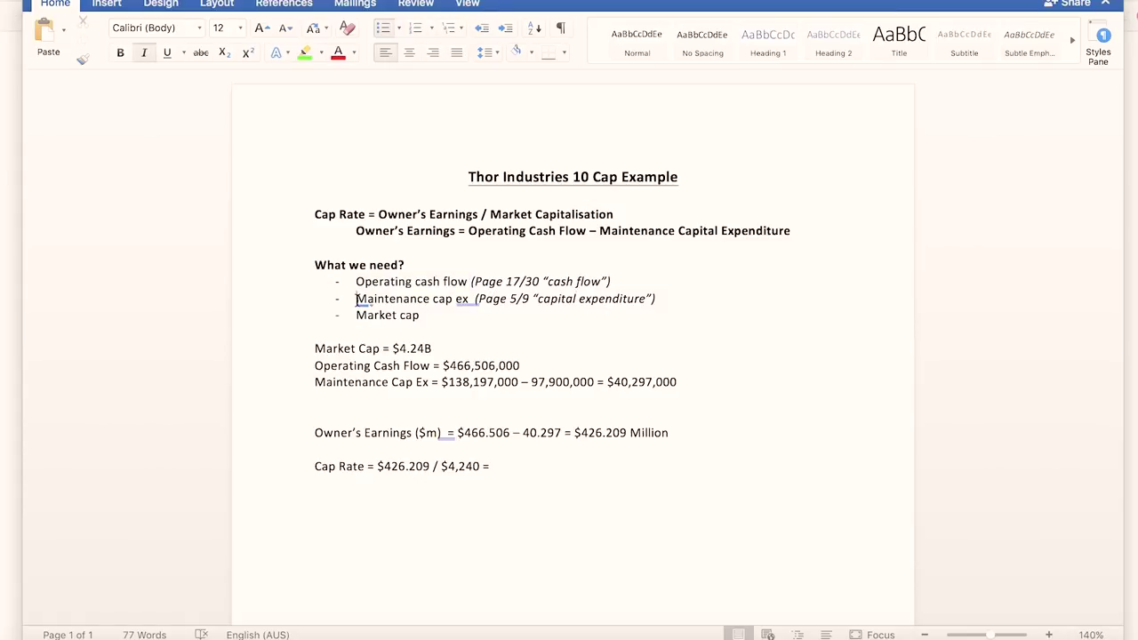
mouse_move(355, 299)
left_mouse_down()
mouse_move(473, 300)
mouse_move(362, 315)
left_mouse_up()
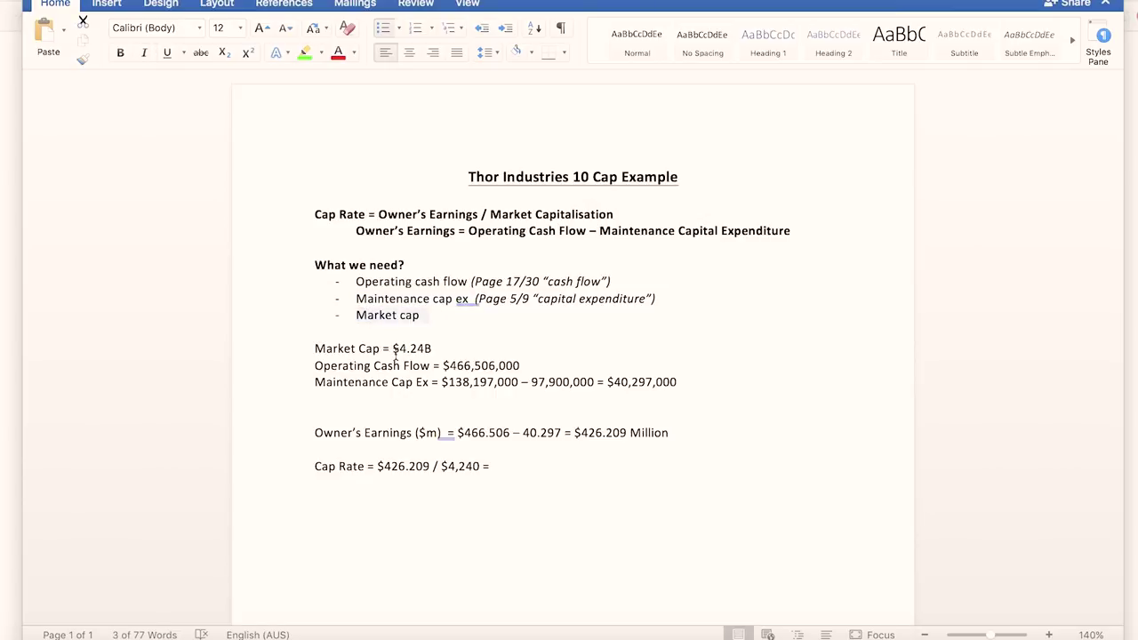
Look up Thor Industries' market cap in the browser's Google stock results and compare it with the Word notes.
key("super+Tab")
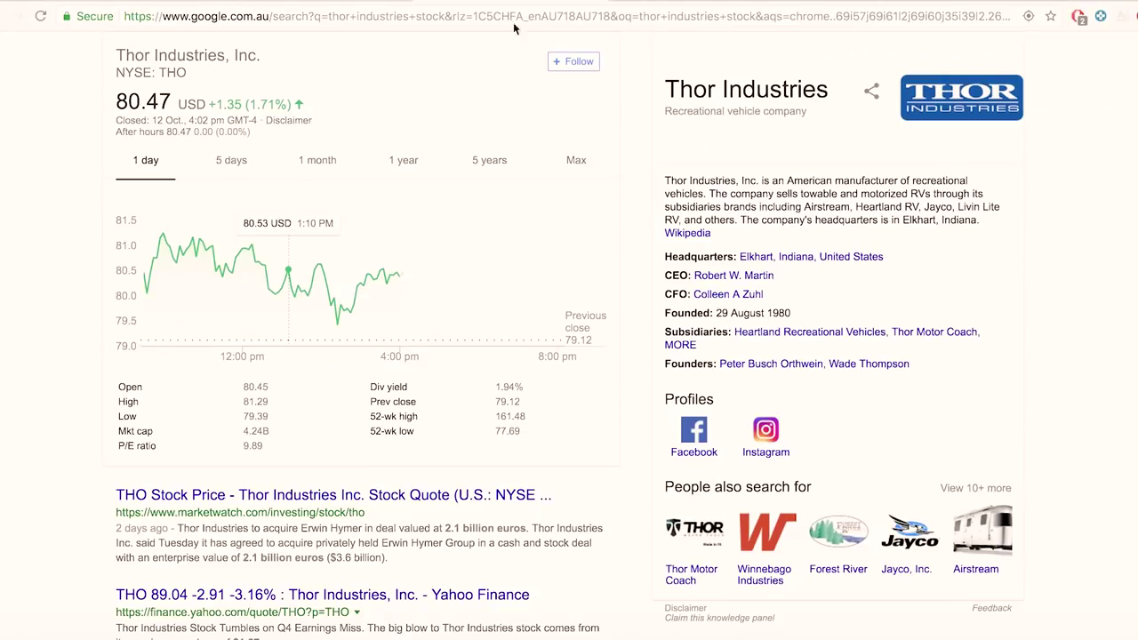
scroll(426, 69, "up", 3)
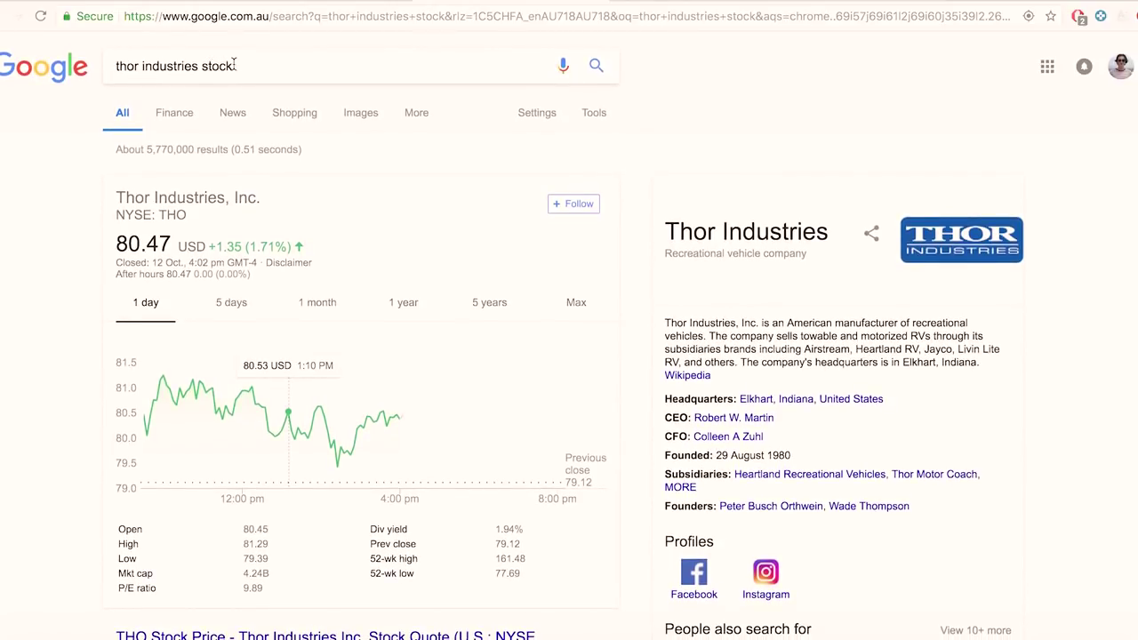
left_click(234, 64)
left_click(255, 350)
scroll(222, 356, "down", 1)
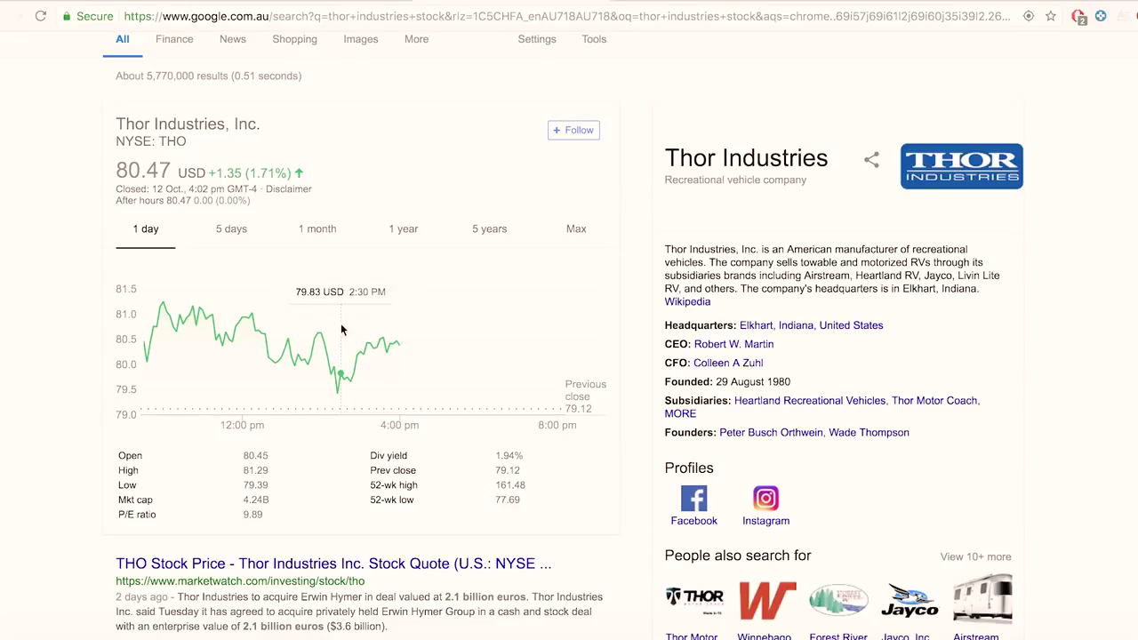
left_click_drag(271, 501, 253, 502)
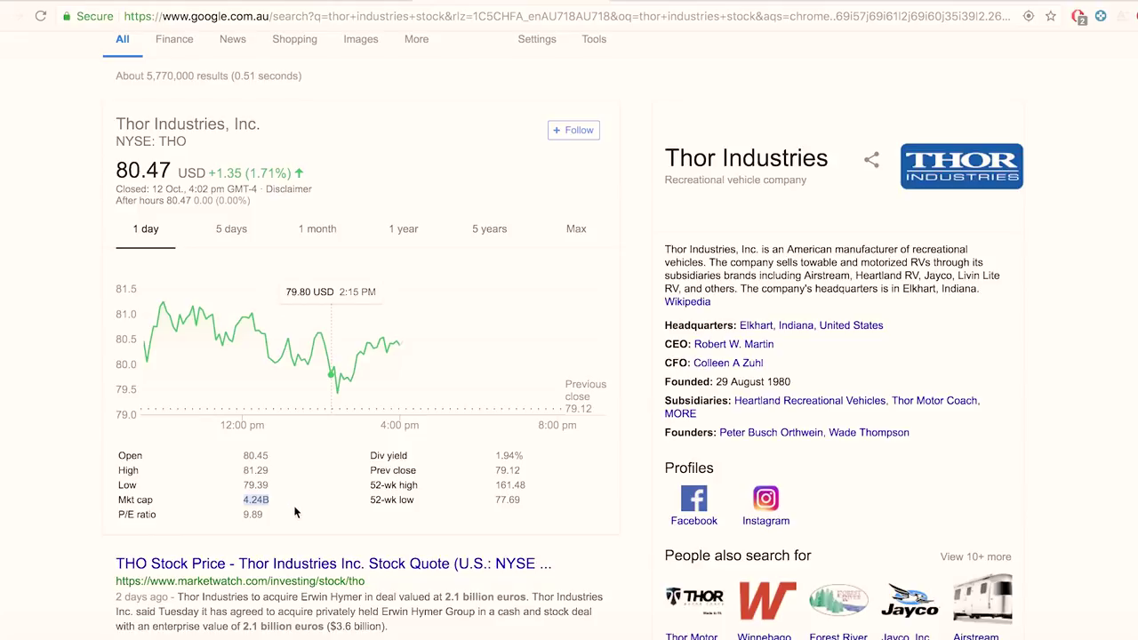
key("super+Tab")
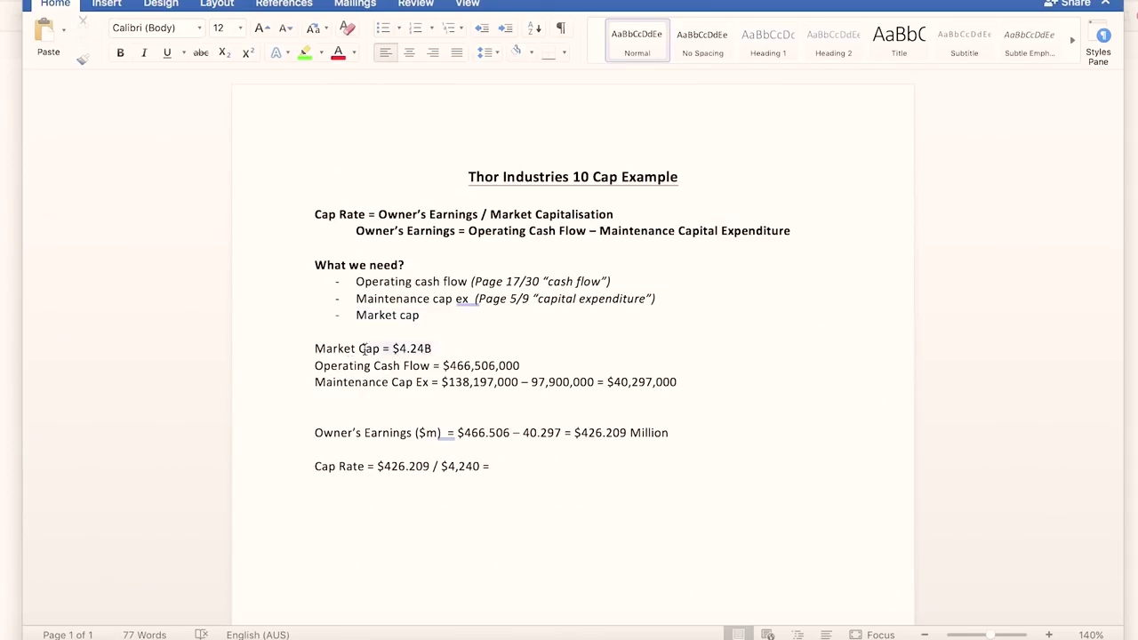
left_click(520, 365)
Switch to the annual report PDF in the browser and search it for "cash flow".
key("super+Tab")
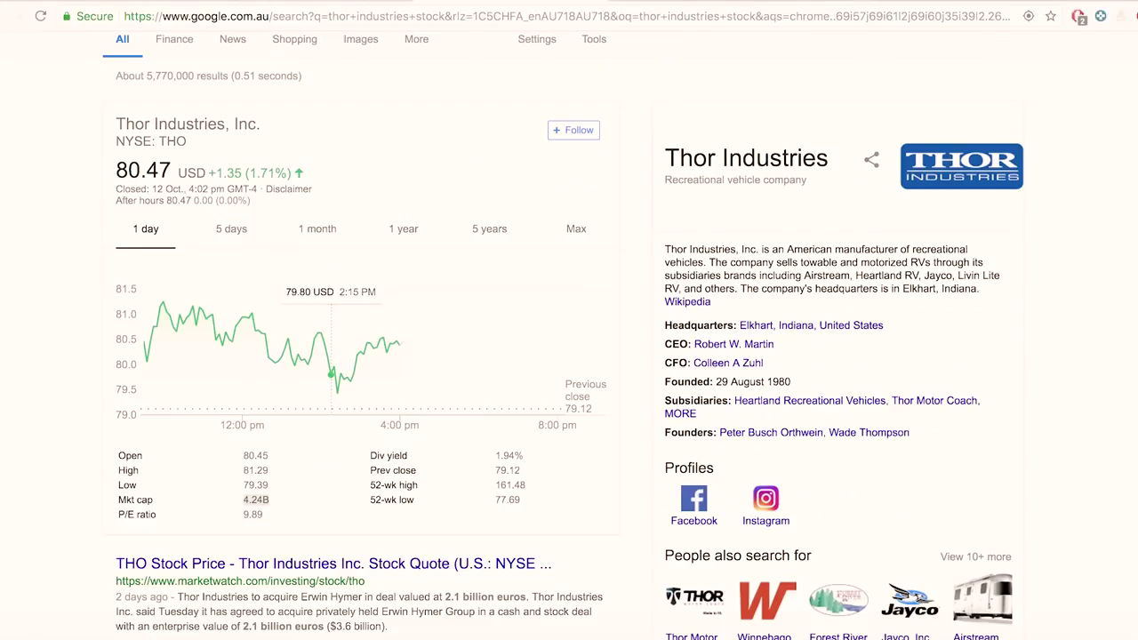
key("ctrl+Tab")
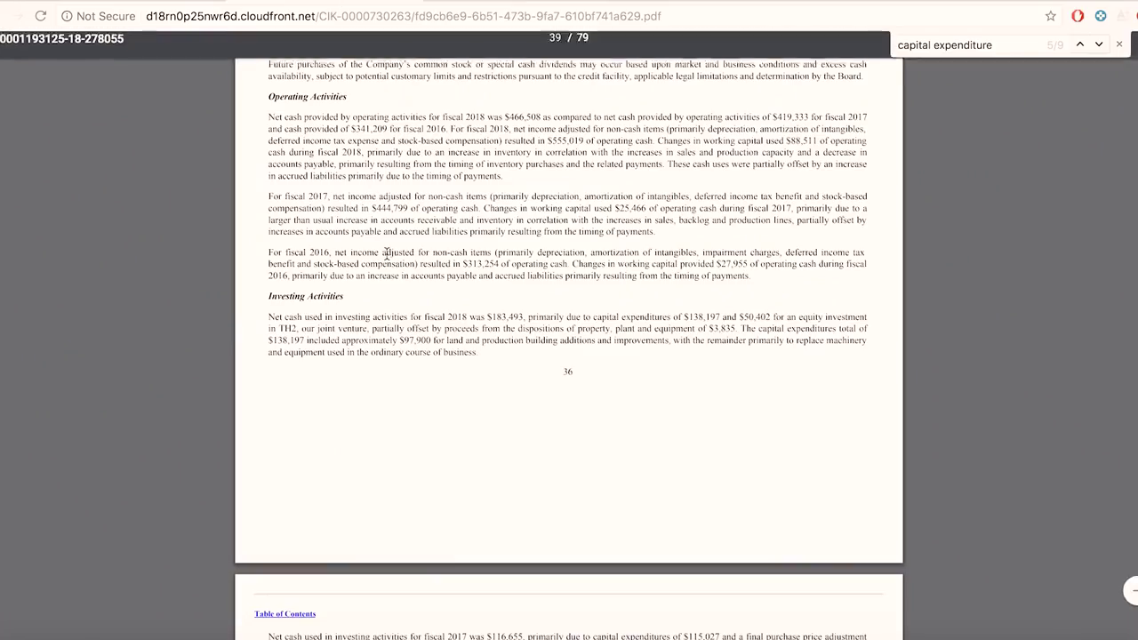
scroll(1067, 81, "down", 10)
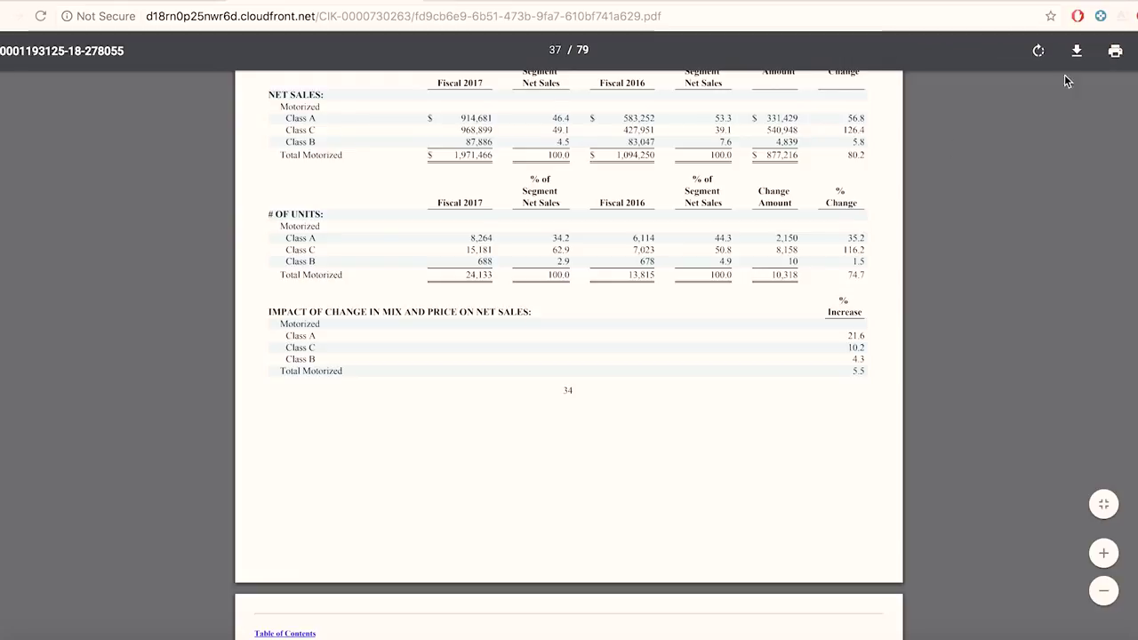
scroll(1066, 81, "up", 20)
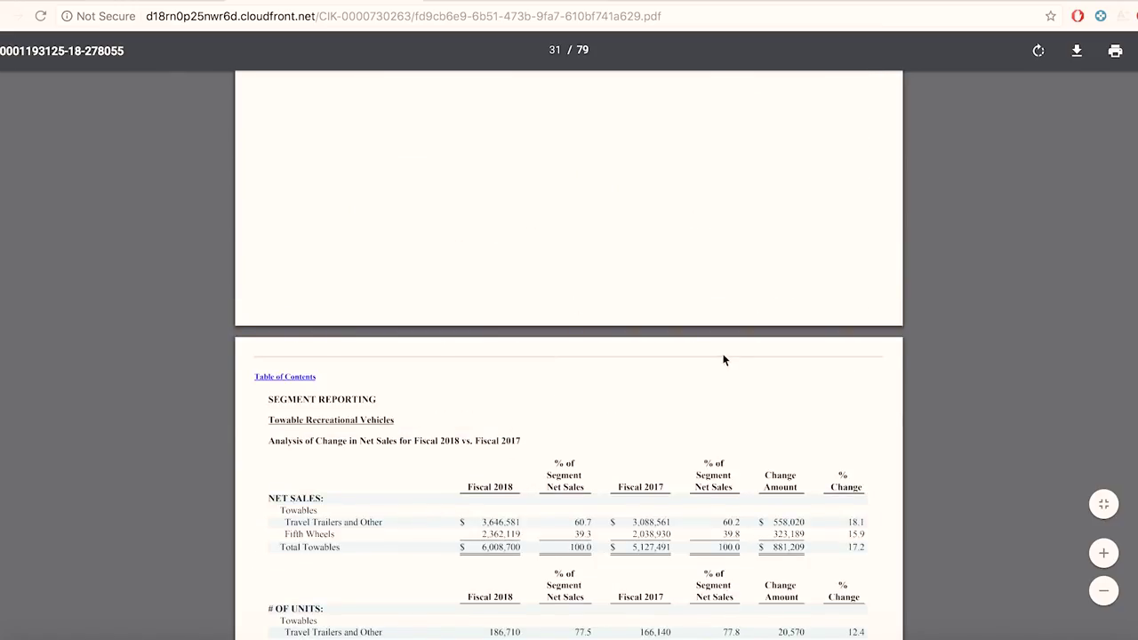
scroll(725, 359, "up", 2)
scroll(910, 185, "down", 6)
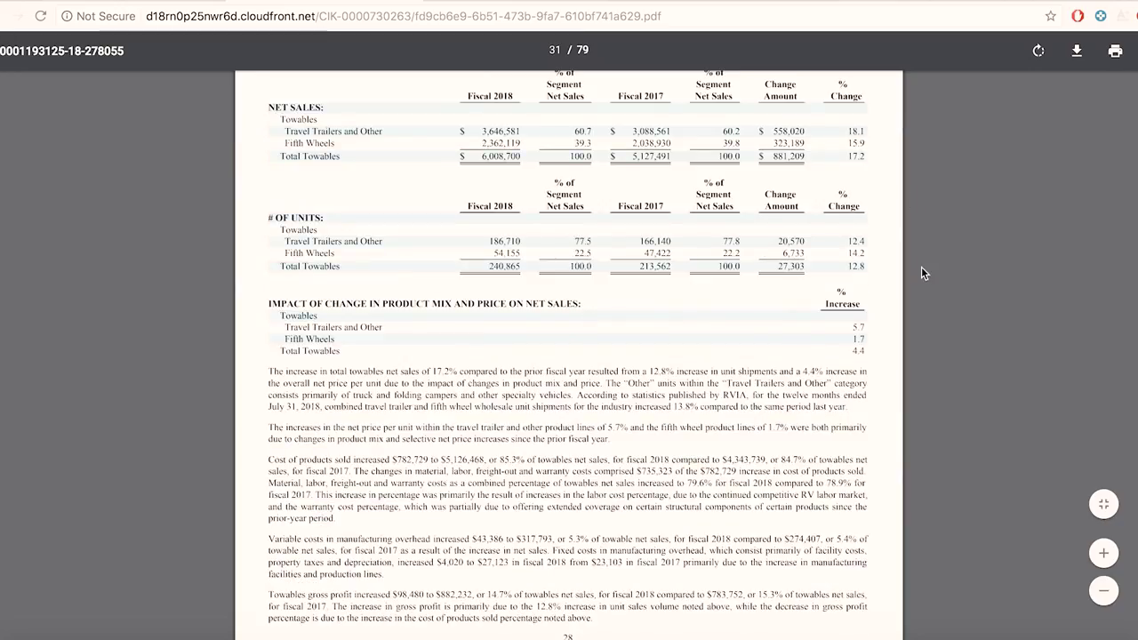
key("super+f")
key("BackSpace")
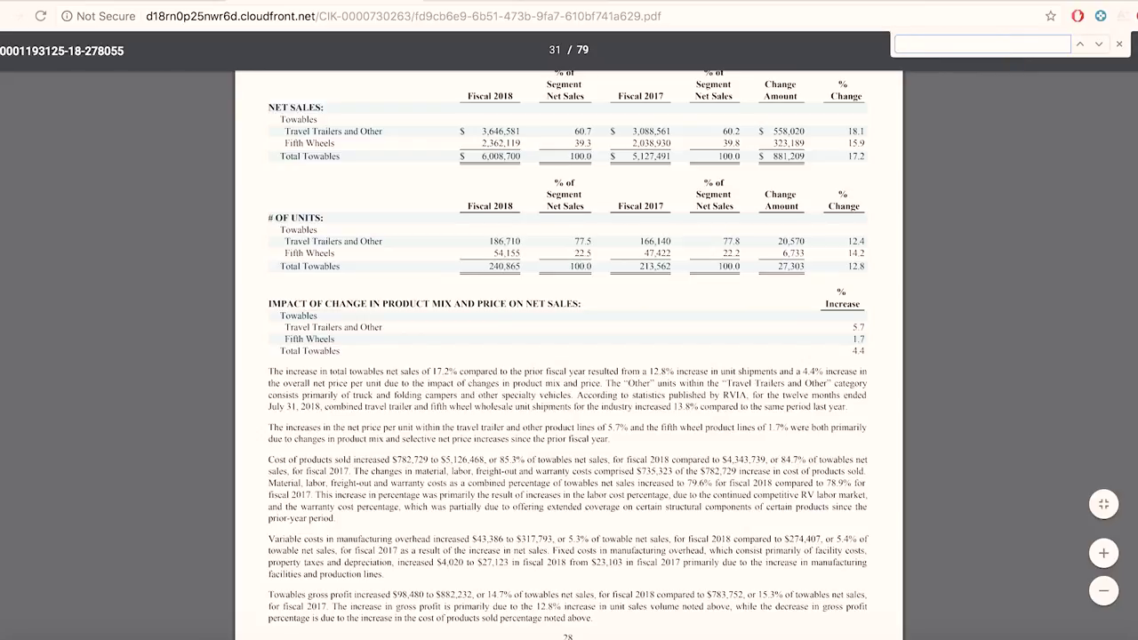
type("cash flow")
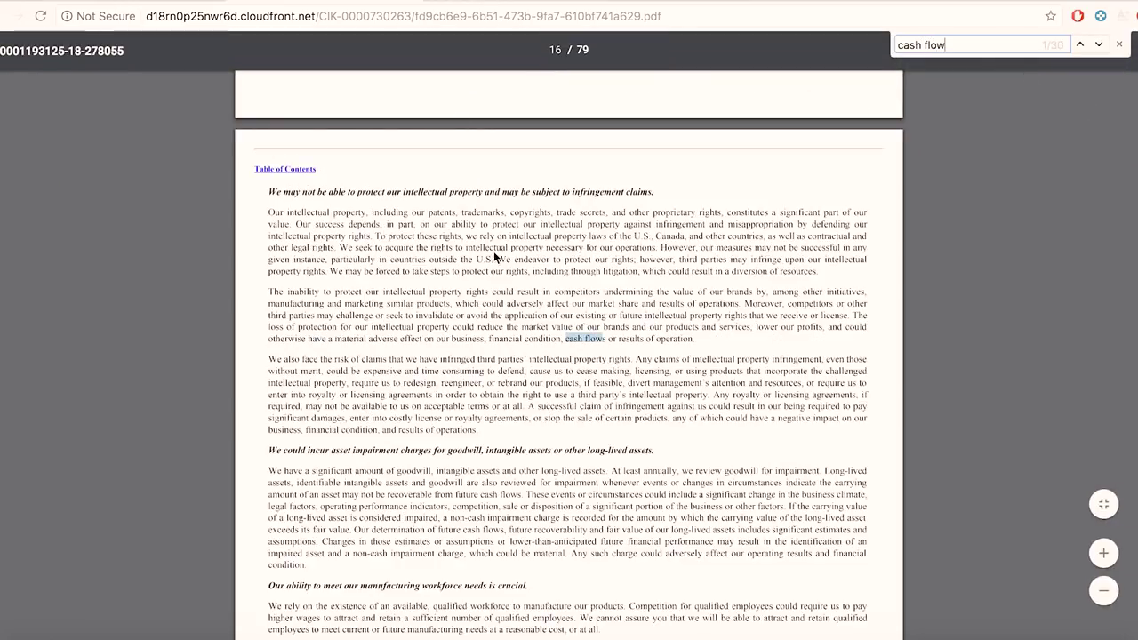
Step through the "cash flow" matches to the Consolidated Statements of Cash Flows on page 57, match 17 of 30.
key("super+Tab")
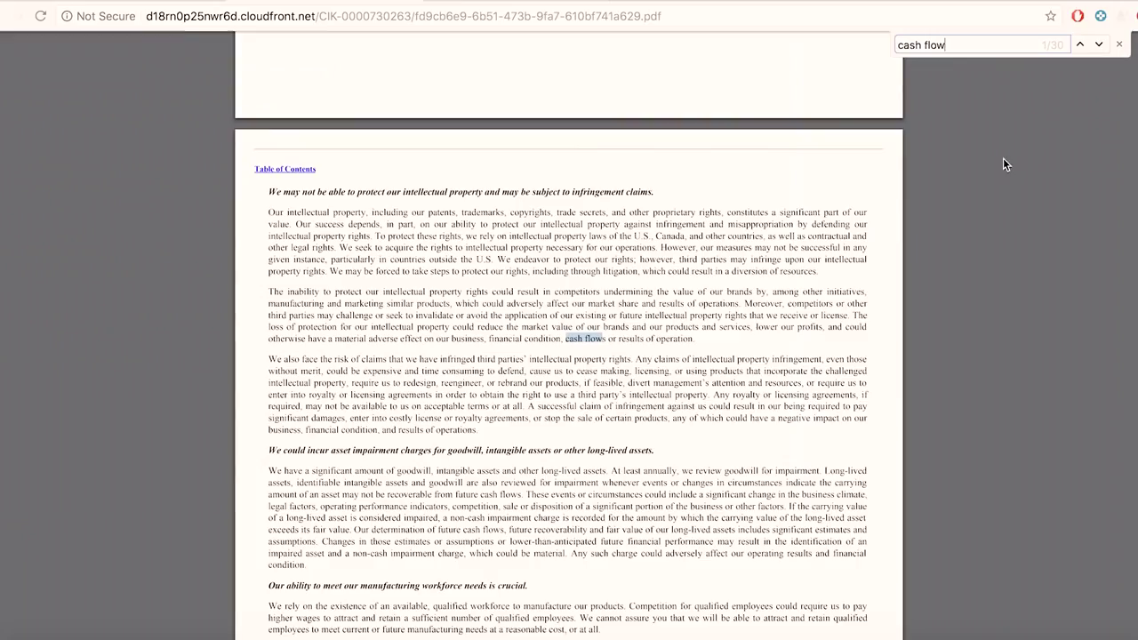
key("super+Tab")
left_click(1099, 46)
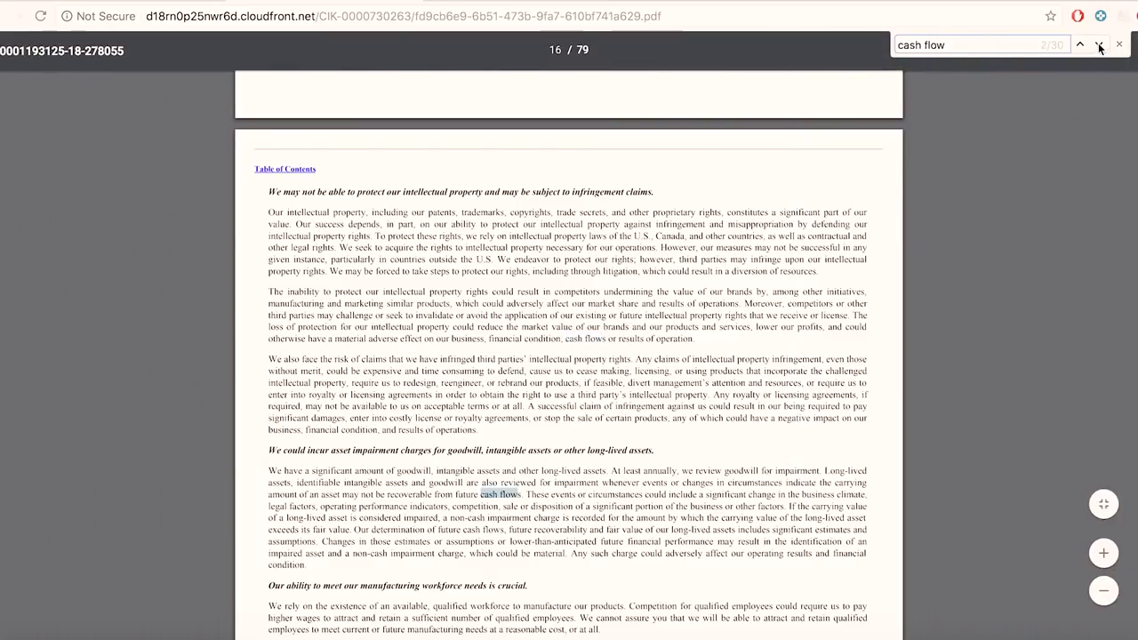
left_click(1098, 46)
left_click(1099, 46)
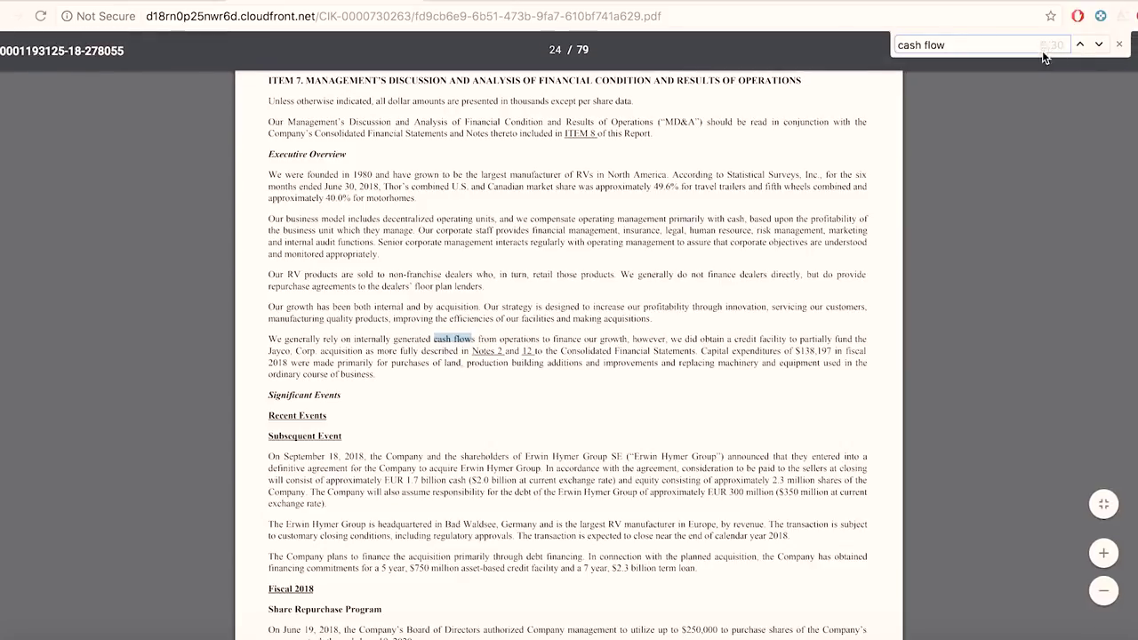
left_click(1099, 44)
left_click(1100, 44)
left_click(1099, 44)
left_click(1099, 45)
left_click(1099, 44)
left_click(1099, 45)
left_click(1099, 46)
left_click(1100, 46)
left_click(1099, 46)
left_click(1099, 46)
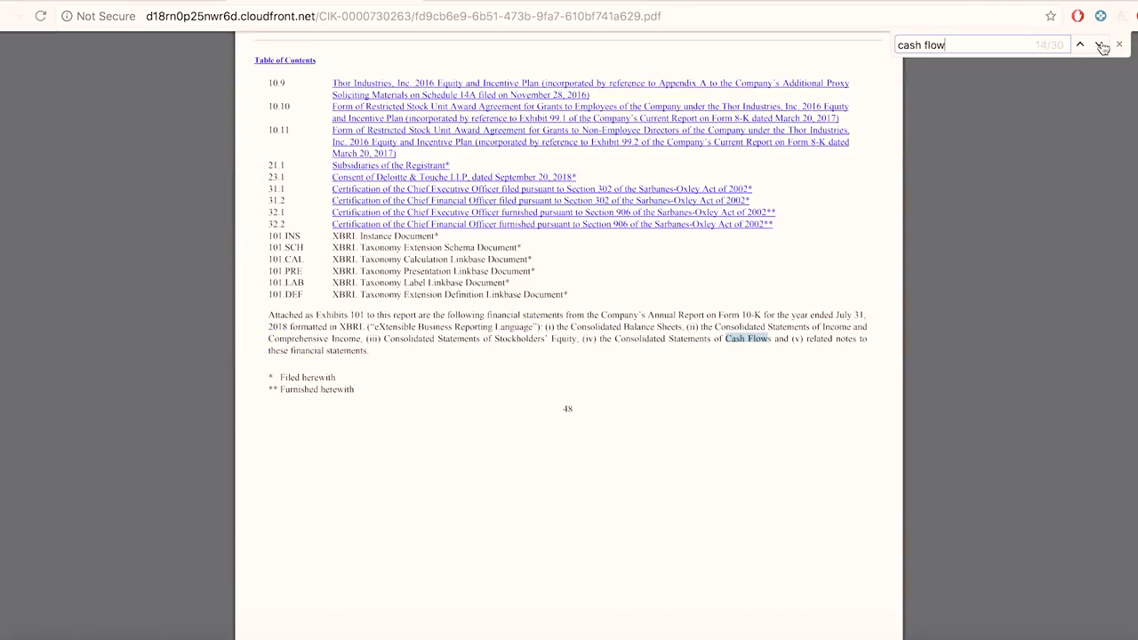
left_click(1099, 46)
left_click(1099, 45)
left_click(1100, 45)
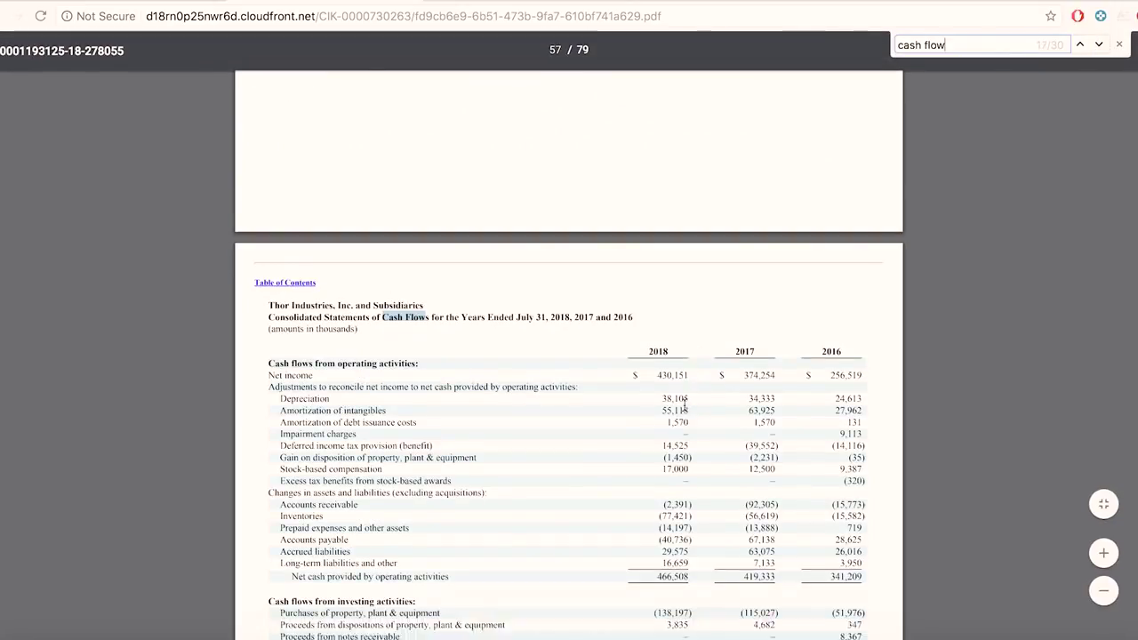
Examine the operating, investing and financing sections of the cash flow statement, highlighting their headings.
scroll(653, 516, "down", 2)
scroll(595, 233, "down", 1)
scroll(595, 233, "up", 1)
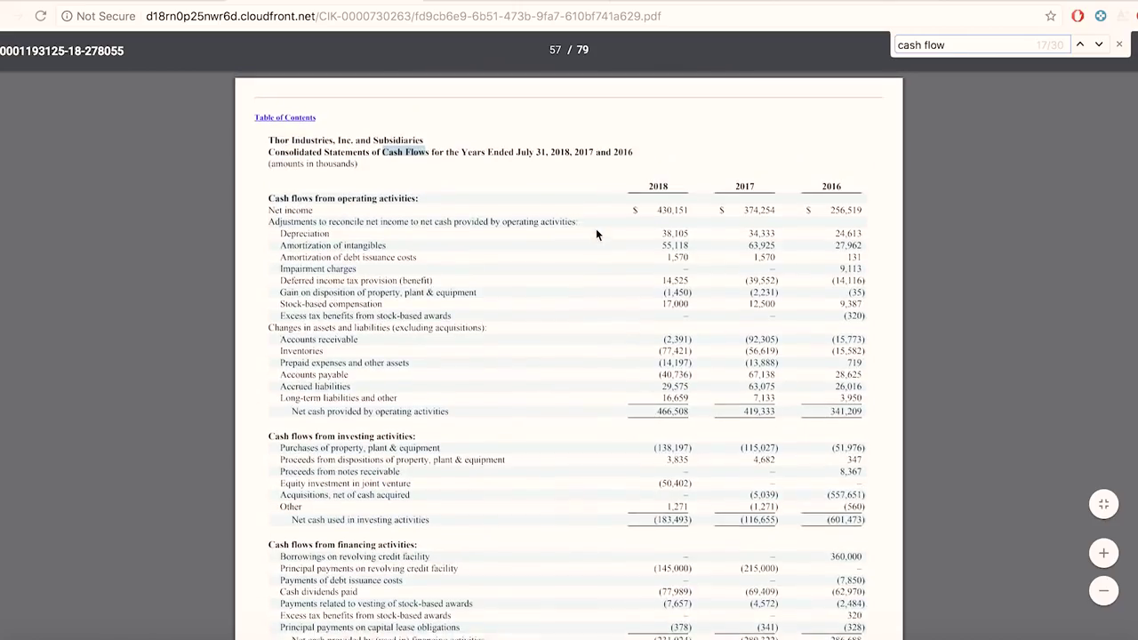
left_click_drag(269, 207, 412, 208)
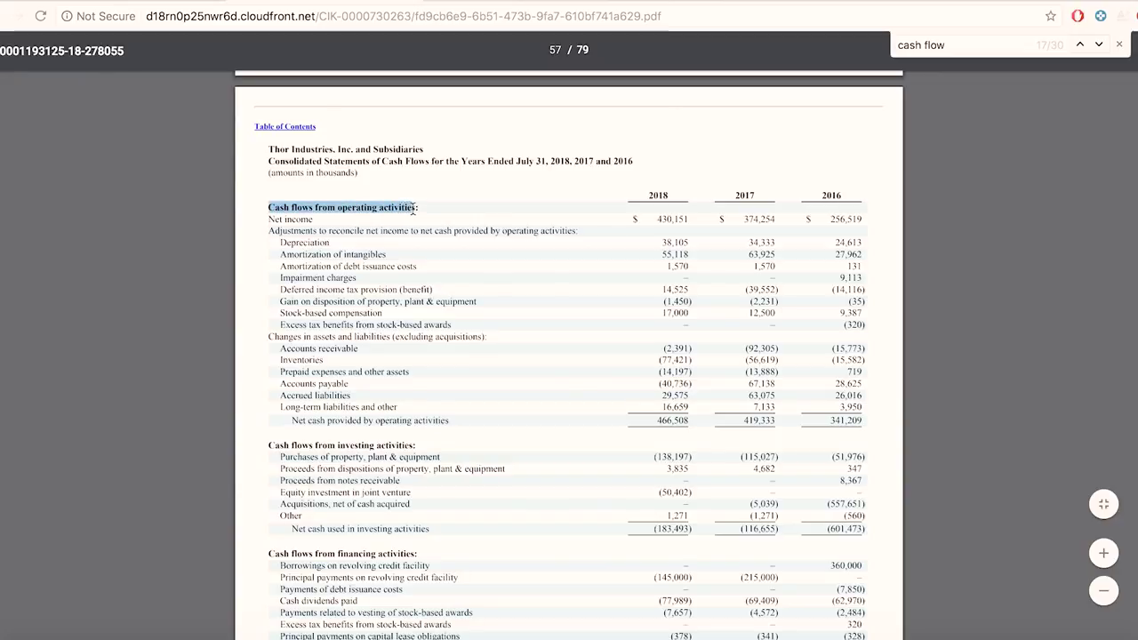
left_click_drag(268, 444, 387, 445)
scroll(382, 495, "down", 1)
left_click_drag(318, 495, 416, 494)
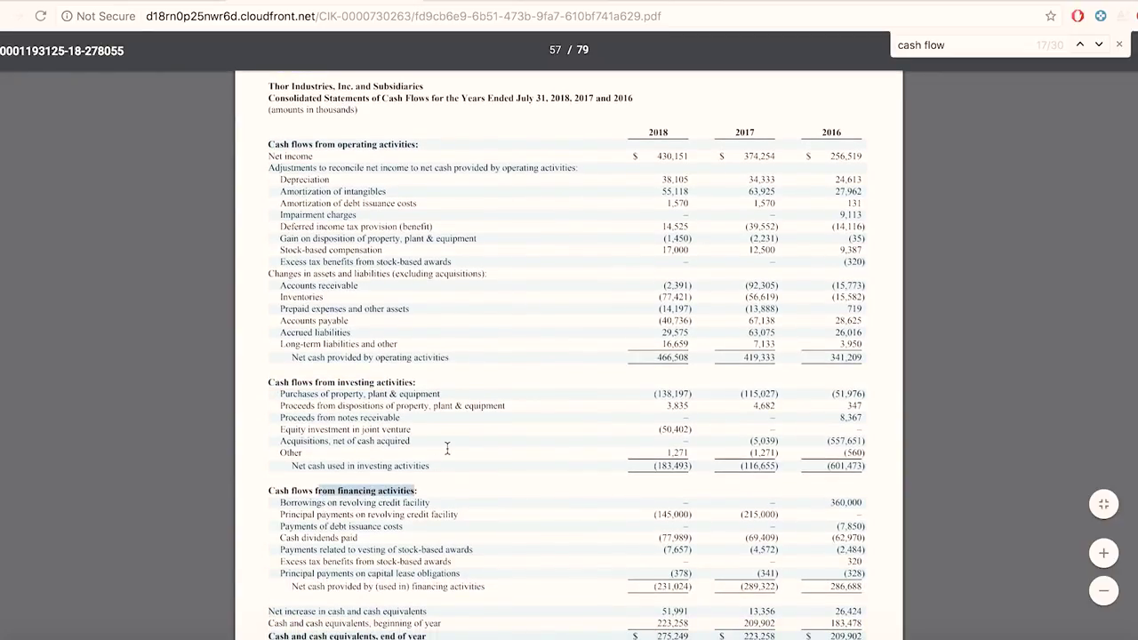
scroll(430, 387, "up", 1)
Find the 2018 net cash provided by operating activities and correct Operating Cash Flow in the Word document to $466,508,000.
left_click_drag(302, 405, 449, 405)
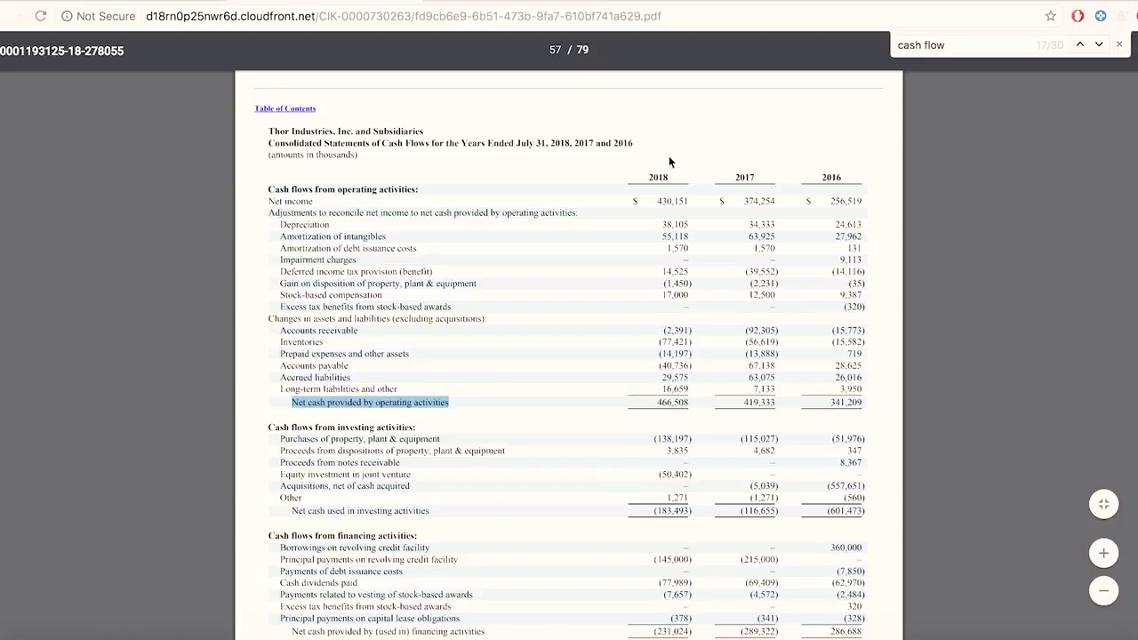
left_click_drag(658, 402, 682, 404)
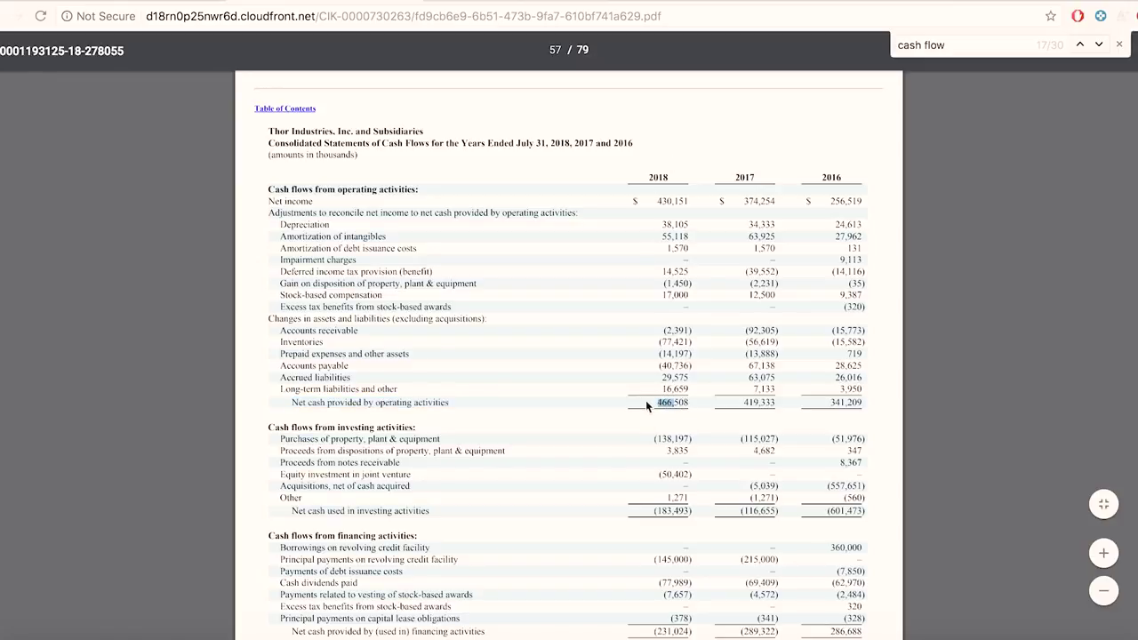
key("super+Tab")
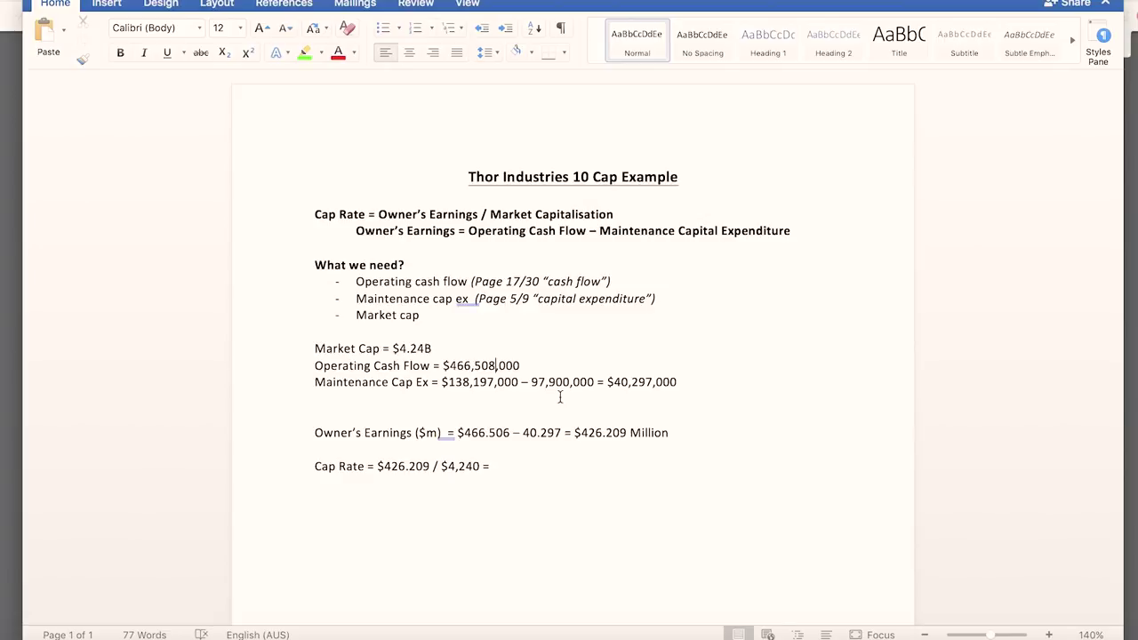
left_click(510, 433)
Return to the PDF's cash flow statement and highlight the 2018 purchases of property, plant & equipment.
key("super+Tab")
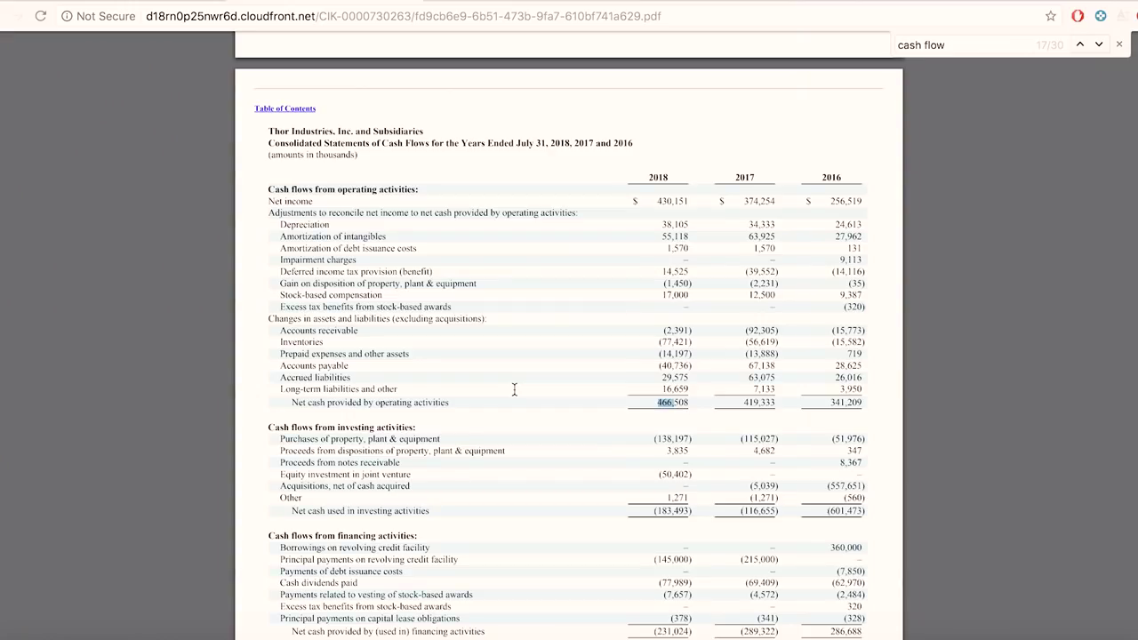
scroll(522, 380, "down", 2)
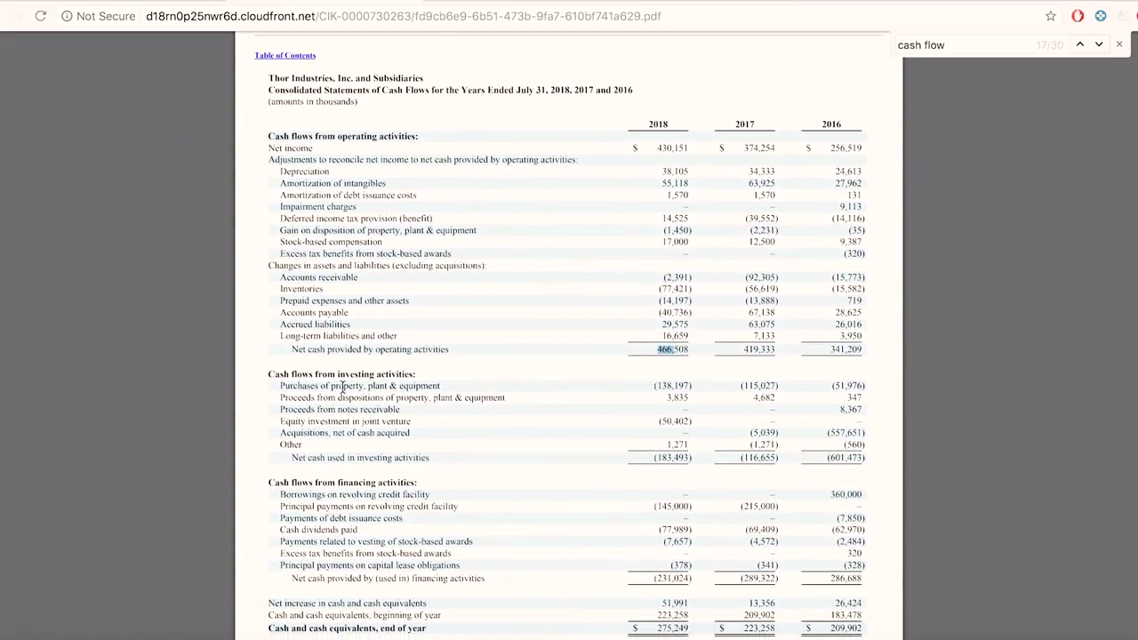
left_click_drag(281, 387, 433, 383)
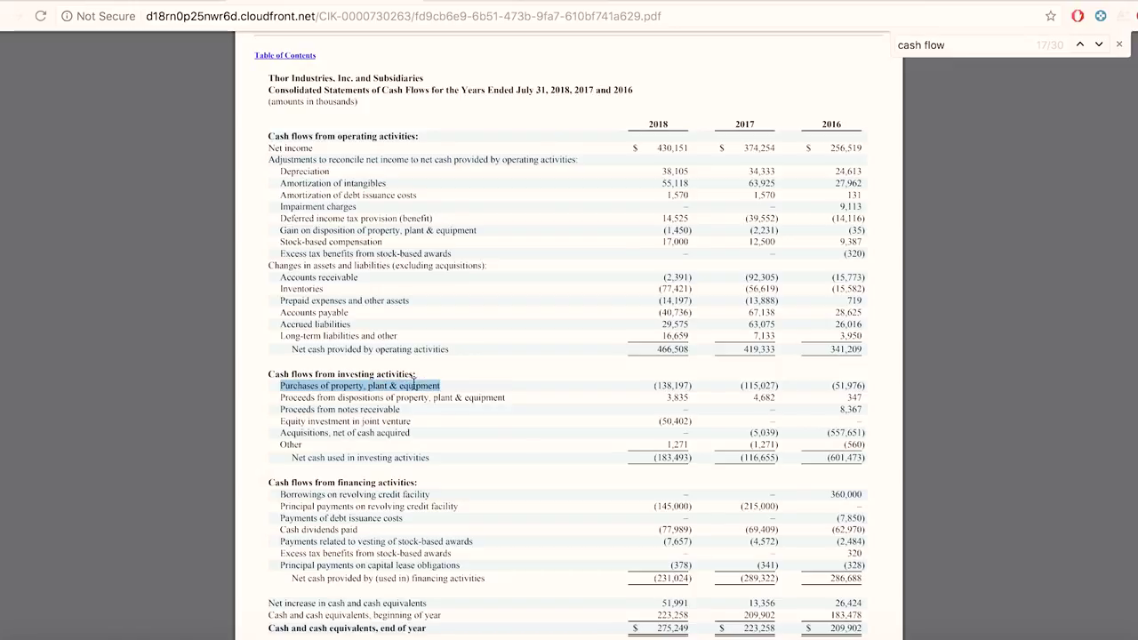
left_click_drag(654, 385, 692, 384)
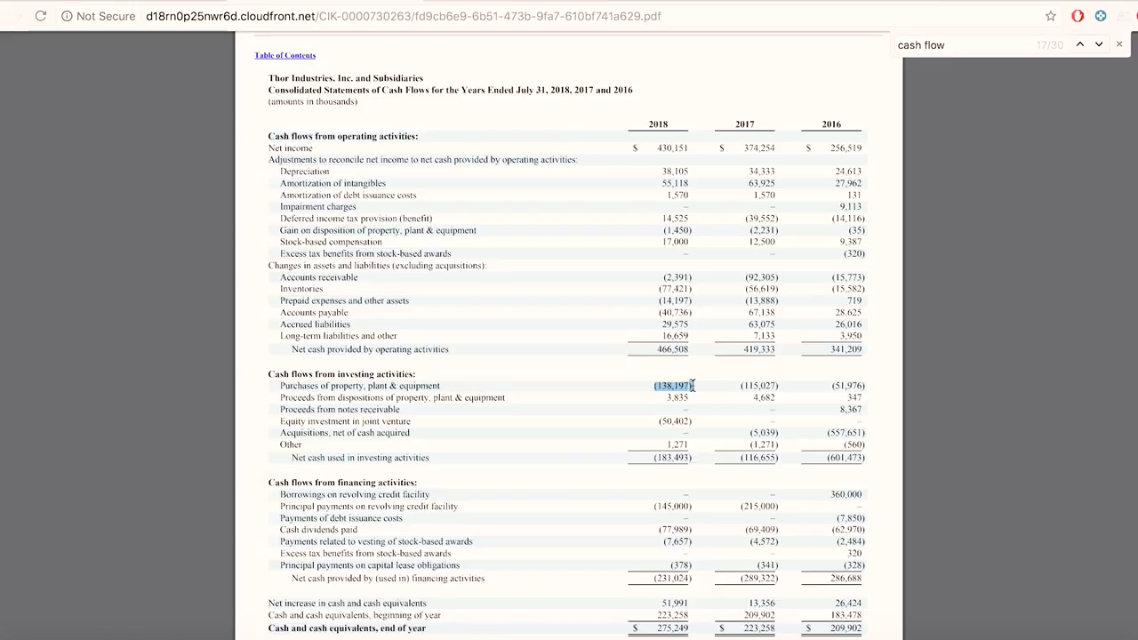
left_click(692, 384)
left_click_drag(692, 385, 652, 383)
Search the annual report for "capital expenditure" and step through the matches to match 5 of 9, under Investing Activities.
key("super+f")
type("c")
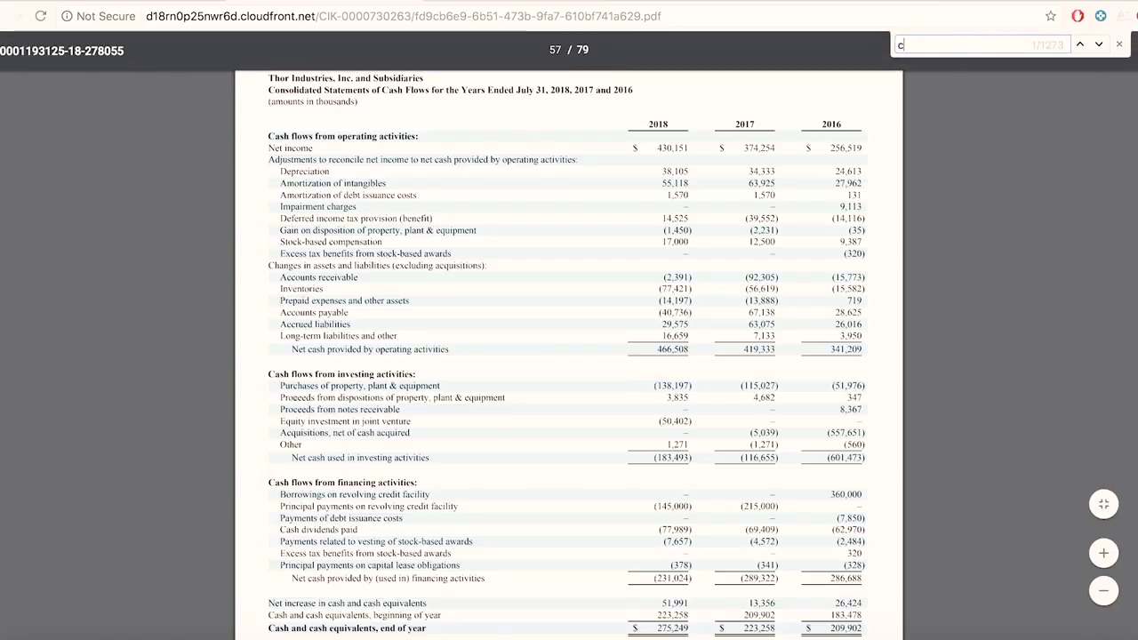
type("apital expen")
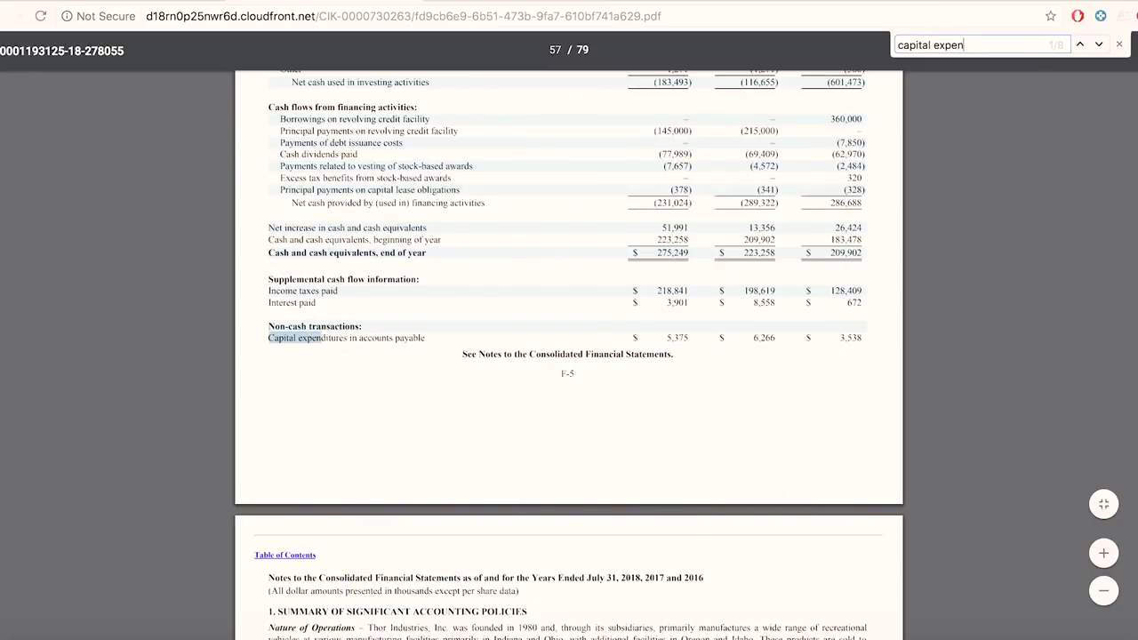
type("diuure")
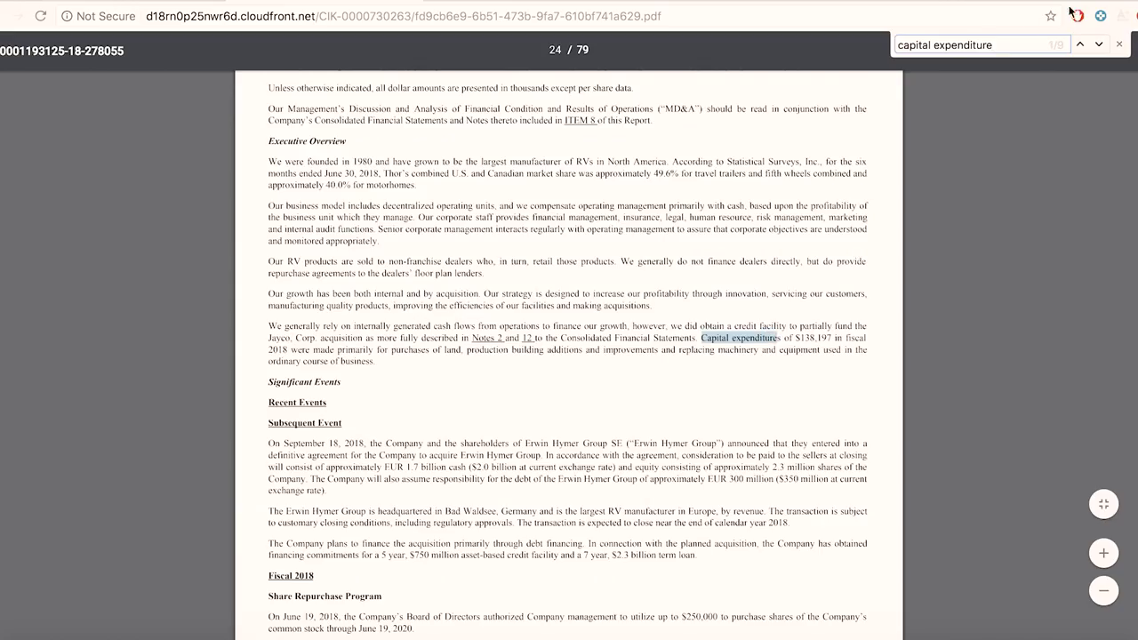
left_click(1099, 44)
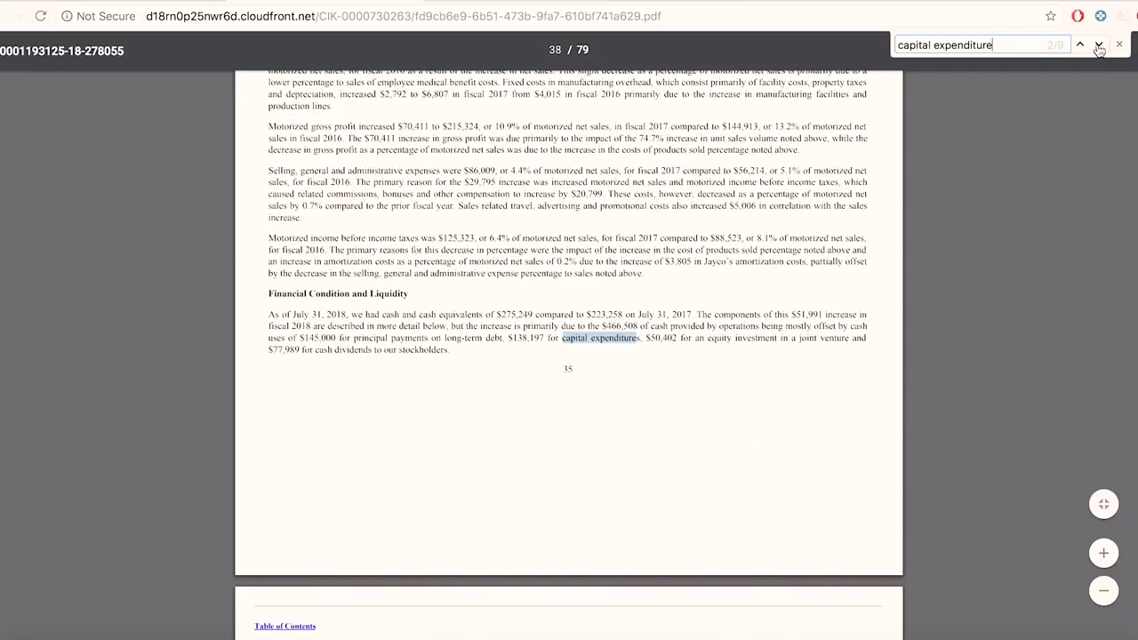
left_click(1099, 45)
left_click(1098, 45)
left_click(1098, 47)
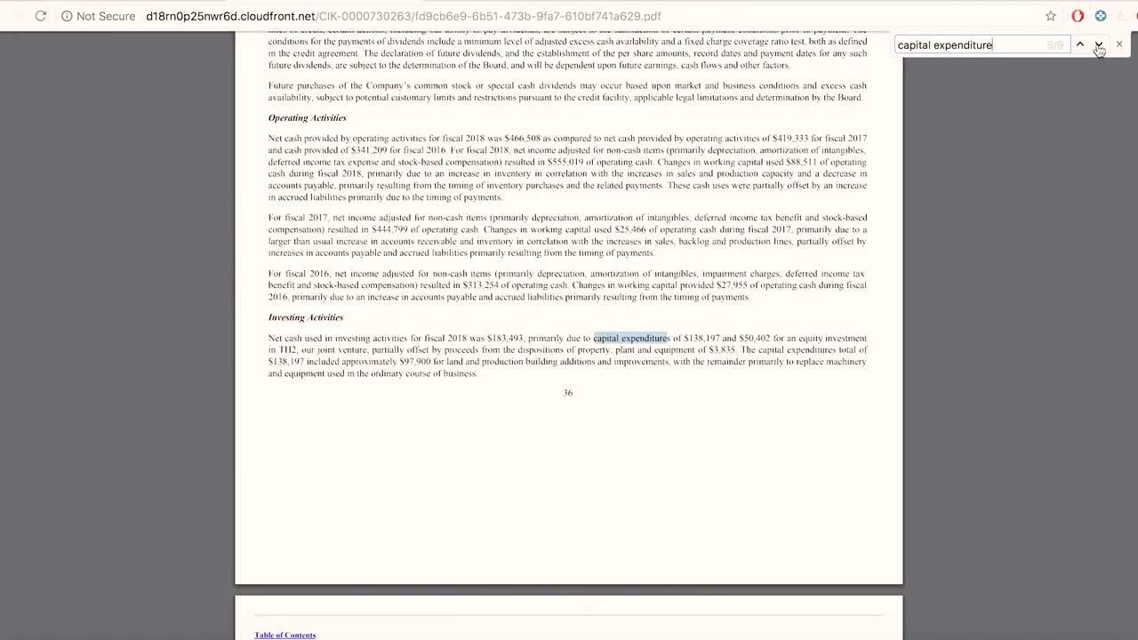
Examine the liquidity discussion on page 39 of the PDF, highlighting the Operating Activities and Investing Activities headings.
scroll(494, 204, "up", 2)
scroll(494, 203, "down", 4)
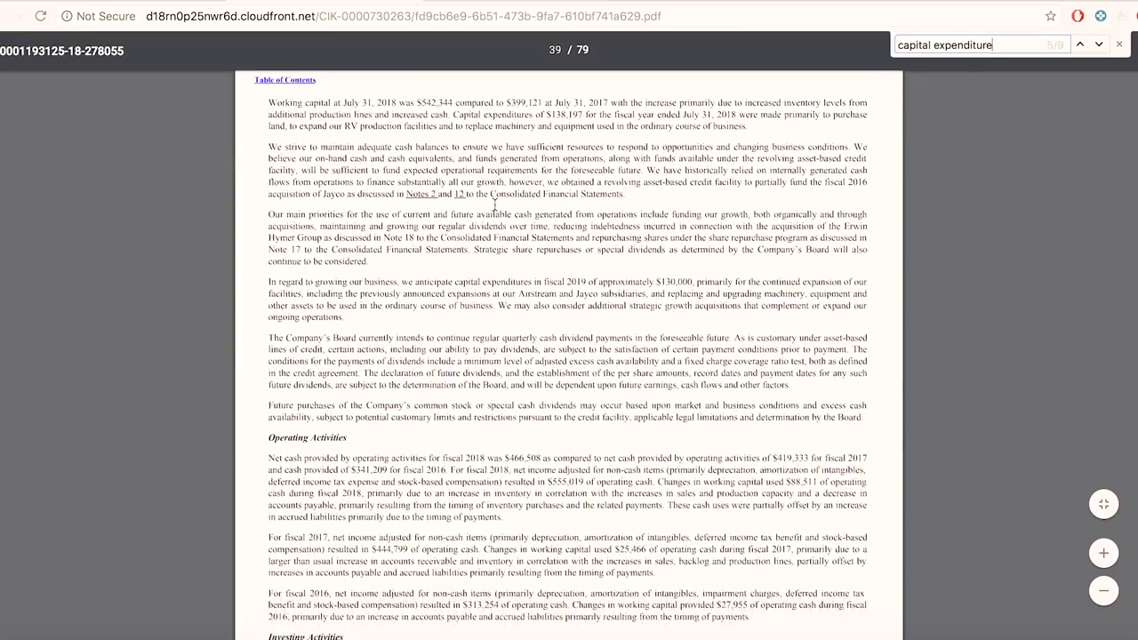
left_click_drag(269, 265, 346, 264)
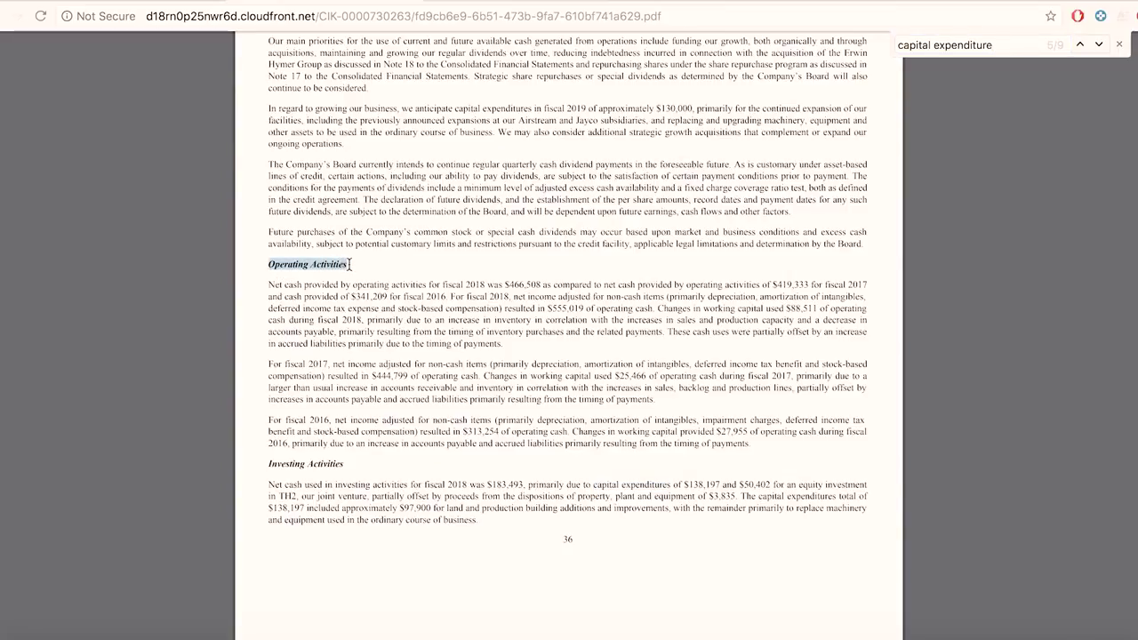
left_click(277, 463)
left_click_drag(269, 463, 345, 464)
scroll(310, 570, "down", 5)
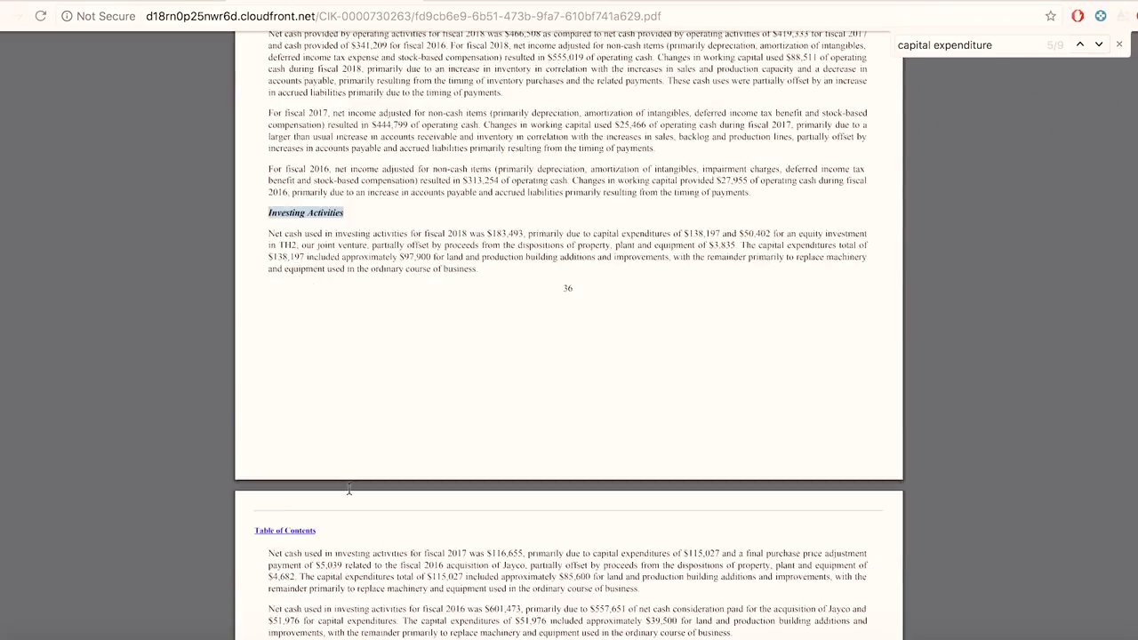
scroll(337, 533, "up", 2)
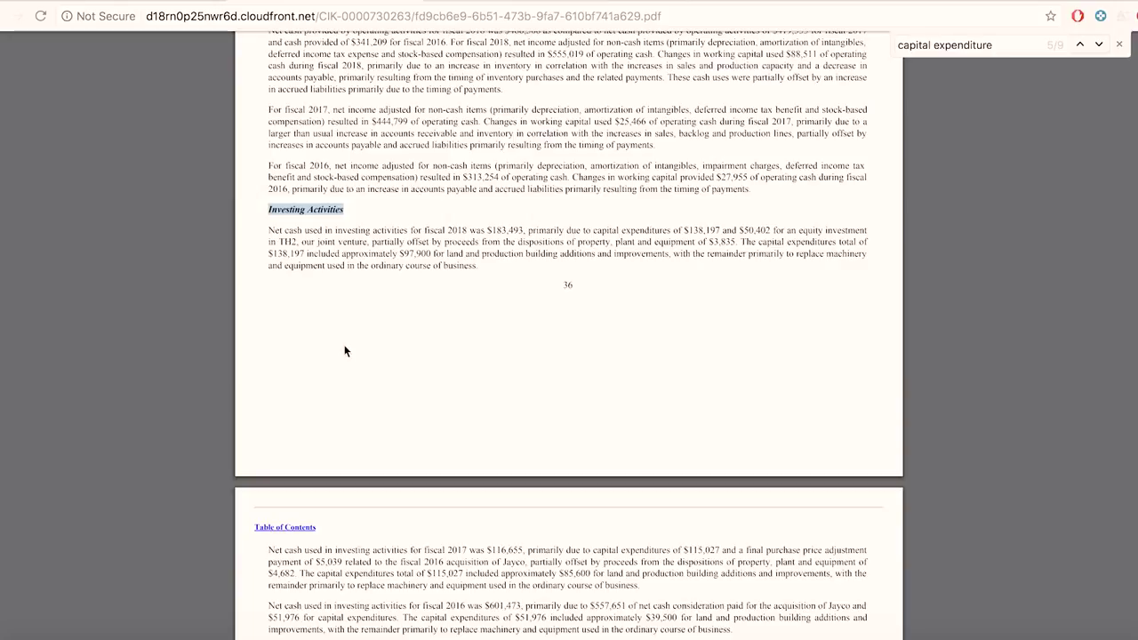
left_click(310, 233)
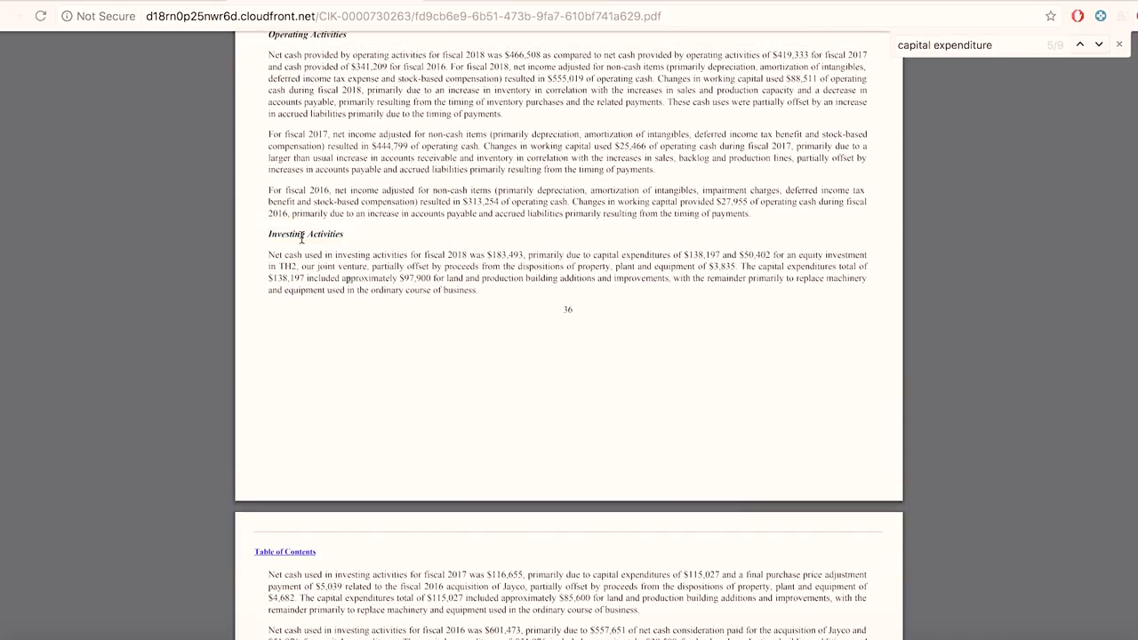
left_click_drag(270, 233, 344, 234)
Highlight fiscal 2018's total capital expenditures and the portion spent on land and production building additions and improvements.
left_click(402, 260)
left_click_drag(685, 253, 724, 255)
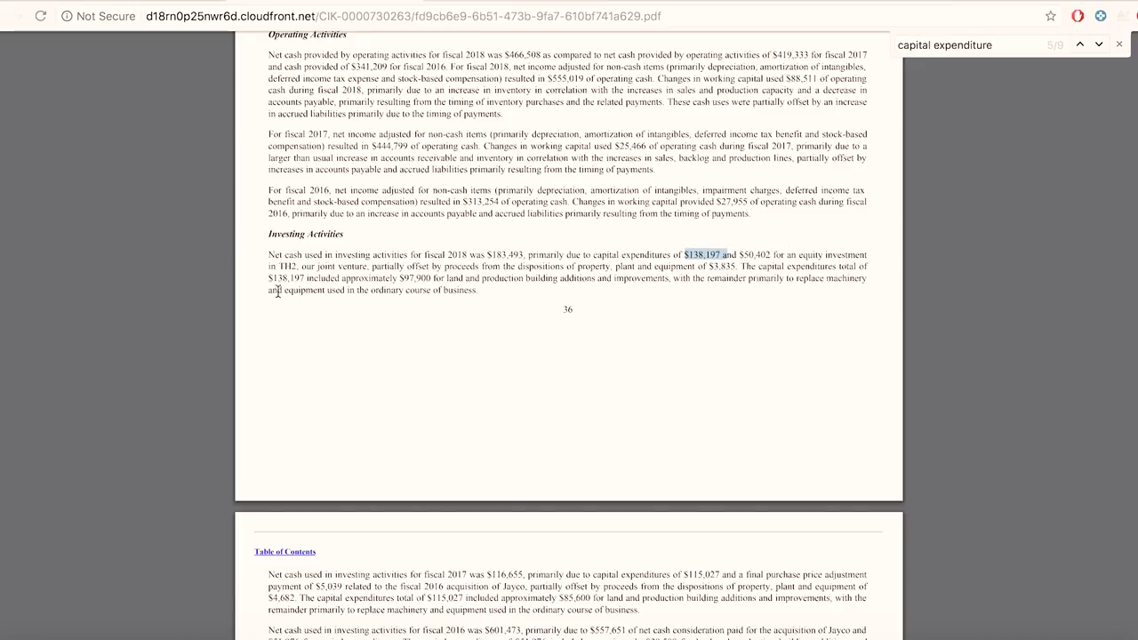
left_click_drag(268, 278, 316, 278)
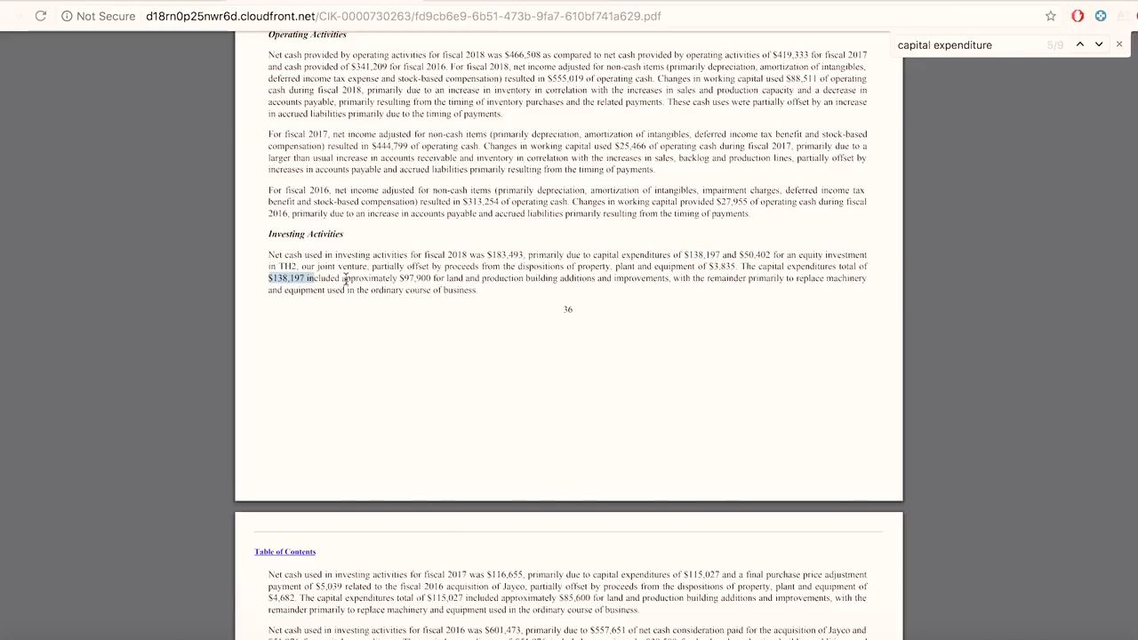
left_click_drag(399, 278, 434, 278)
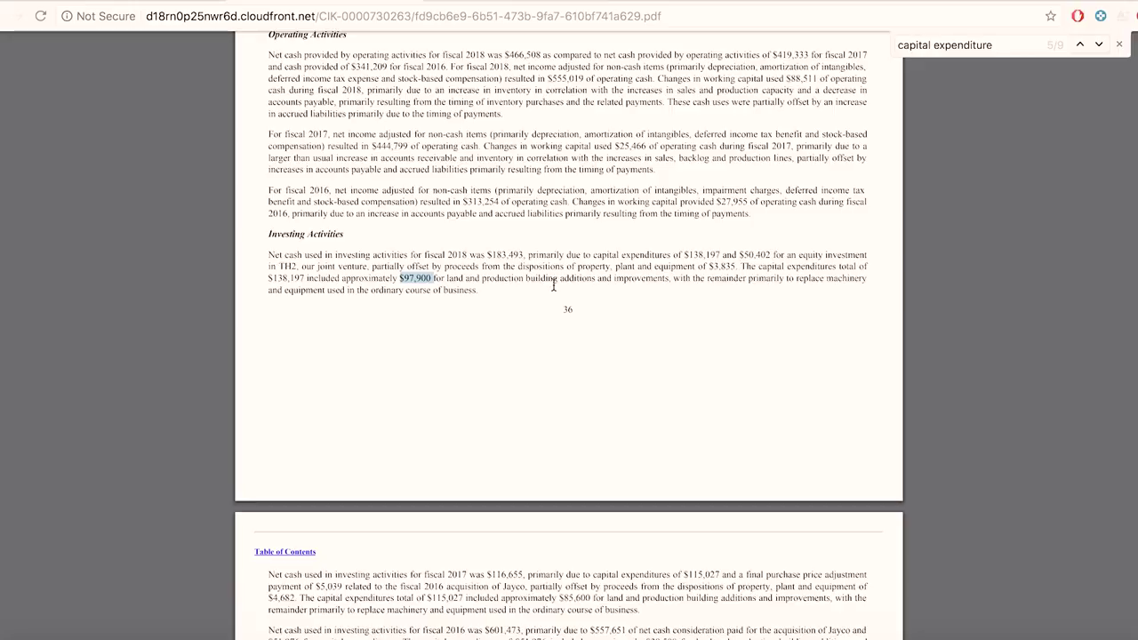
left_click_drag(536, 279, 663, 284)
left_click(654, 317)
left_click_drag(433, 279, 406, 279)
left_click(472, 295)
left_click_drag(525, 278, 592, 280)
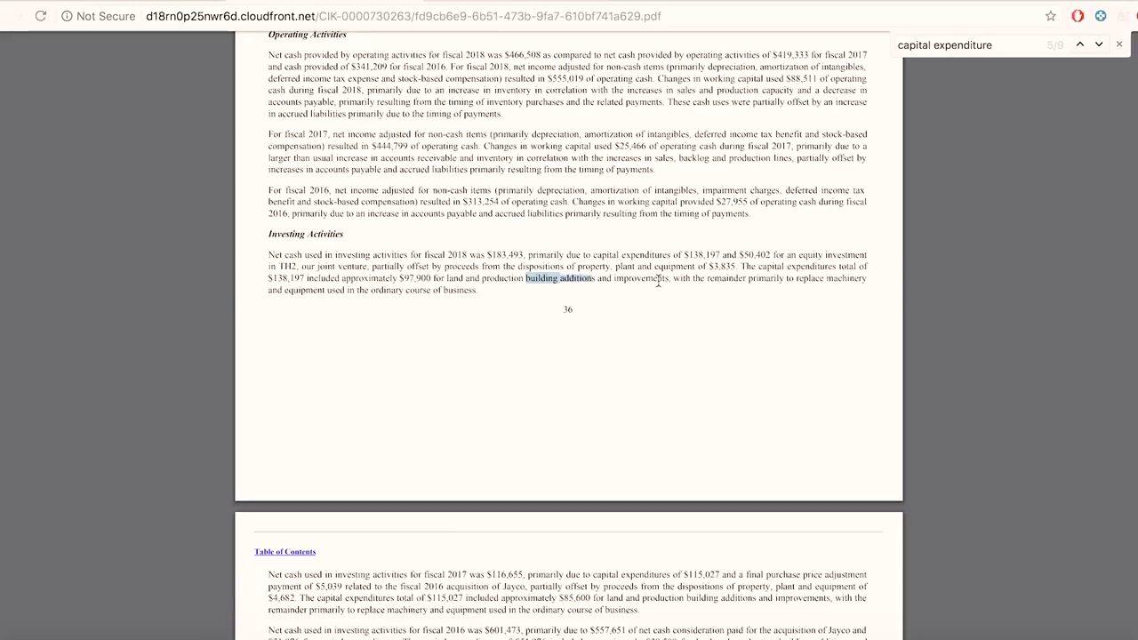
Highlight the clause on the remainder for replacing machinery and equipment, comparing it with the capital expenditures total and the land and building portion.
left_click_drag(673, 278, 871, 280)
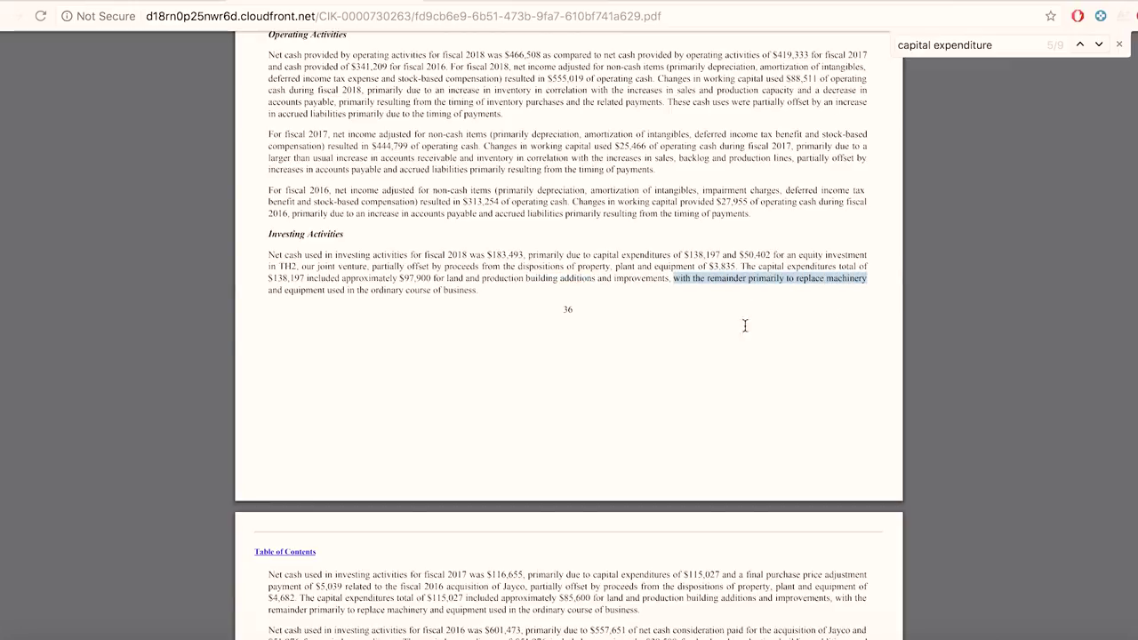
left_click_drag(745, 325, 474, 305)
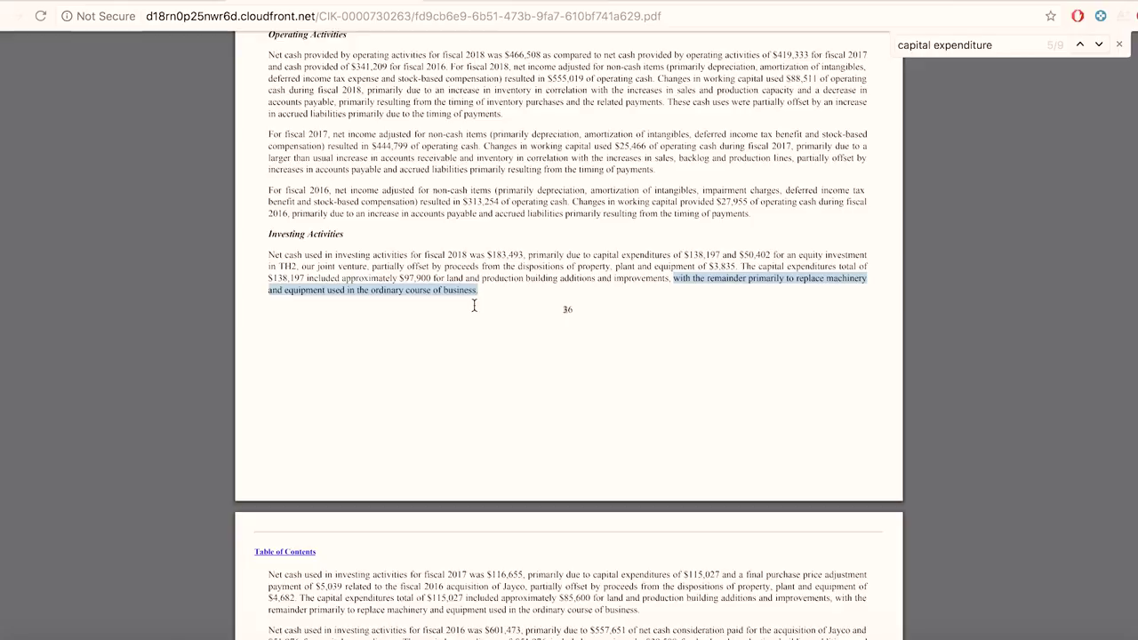
left_click(494, 303)
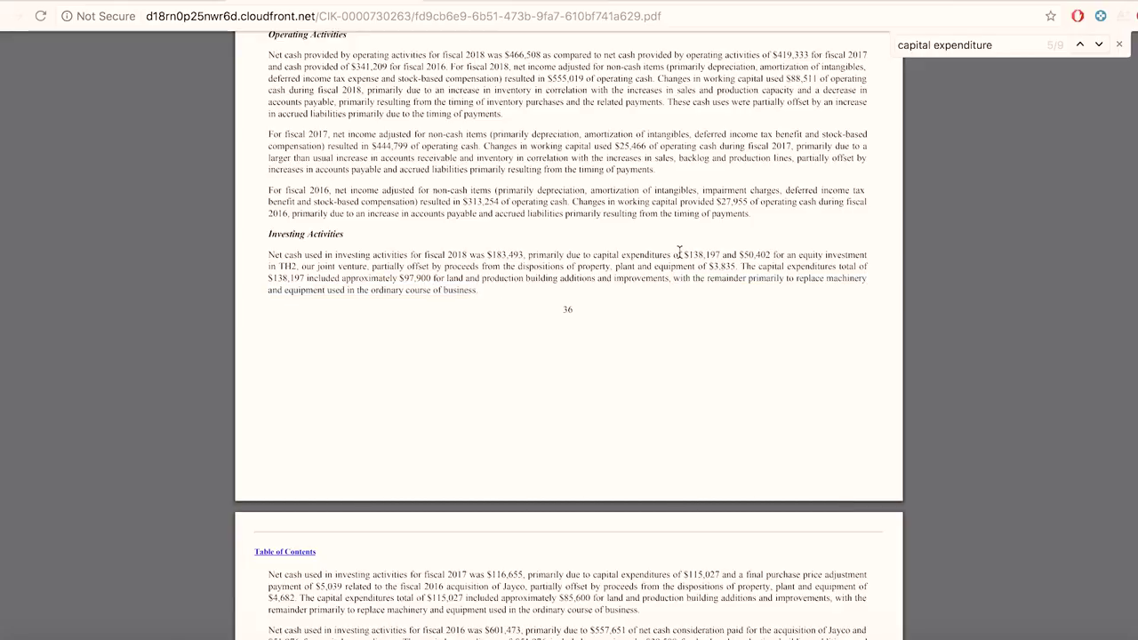
left_click_drag(679, 255, 721, 254)
left_click_drag(433, 278, 401, 279)
left_click(739, 281)
double_click(738, 281)
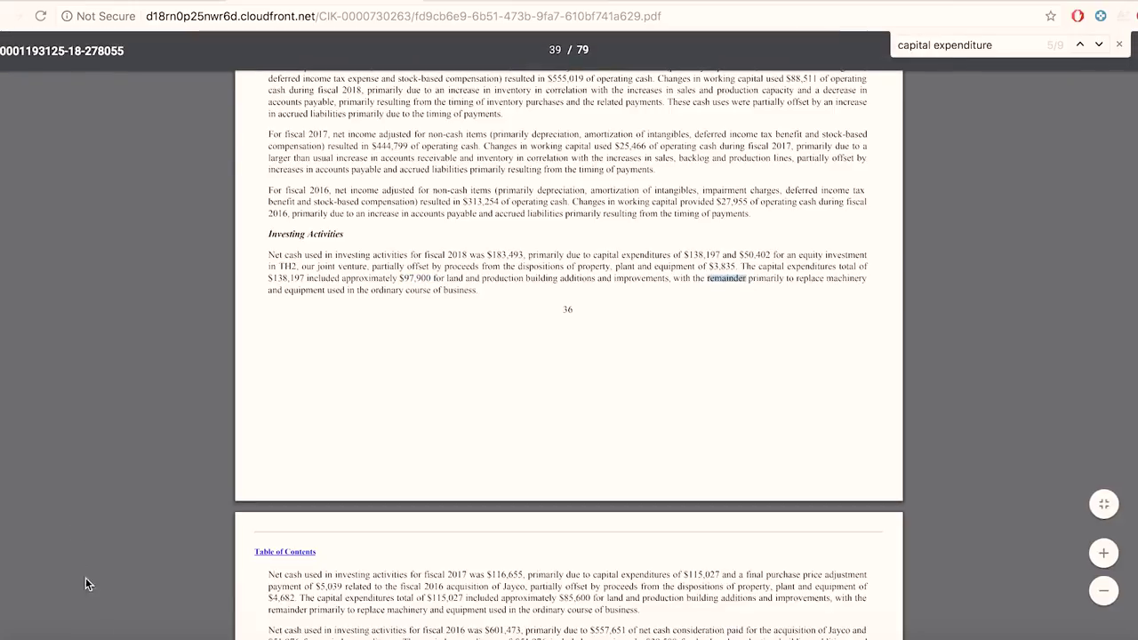
Switch to the Word document and review the figures in the Maintenance Cap Ex and Owner's Earnings lines.
left_click(89, 632)
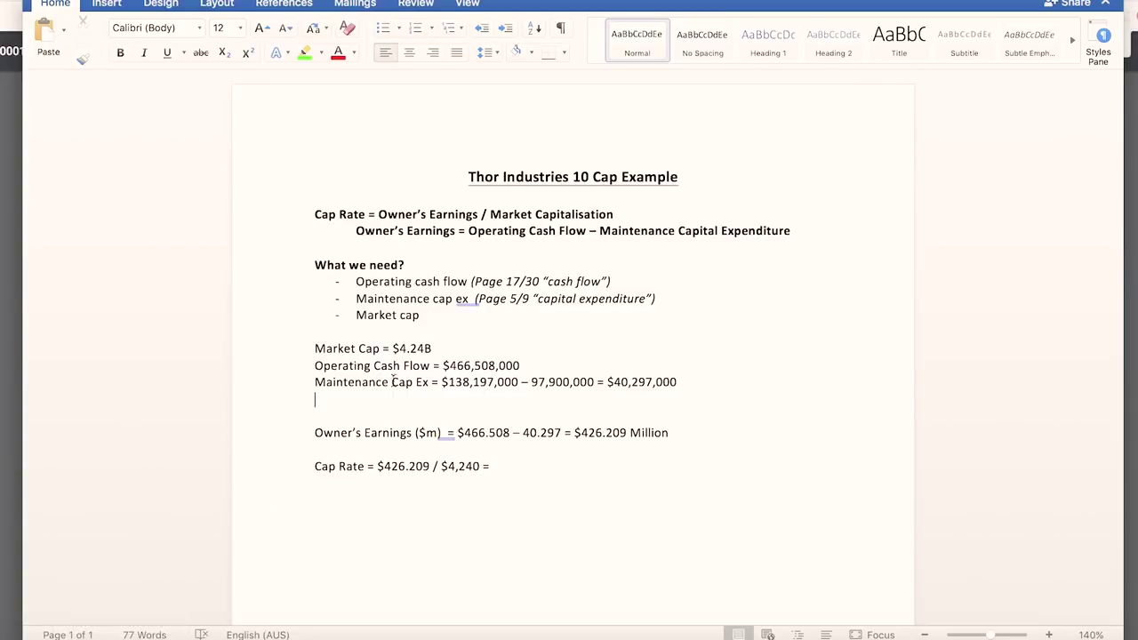
double_click(513, 383)
left_click_drag(532, 382, 595, 381)
left_click_drag(677, 382, 609, 382)
left_click(427, 446)
left_click_drag(463, 432, 517, 432)
left_click_drag(563, 432, 525, 433)
left_click_drag(672, 433, 577, 433)
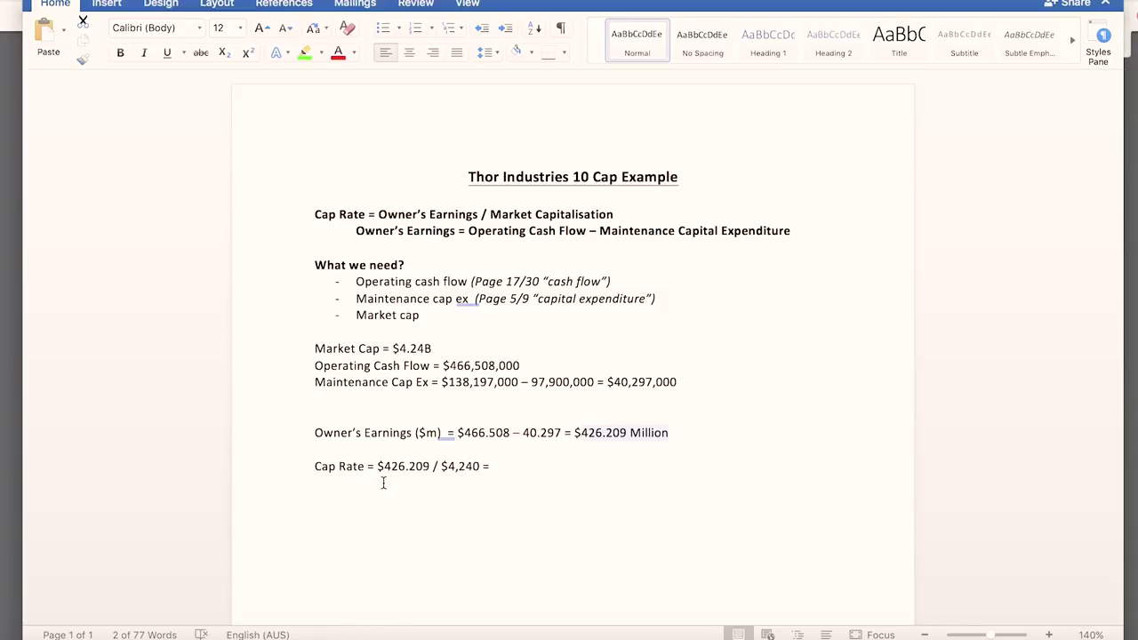
Review the Cap Rate expression, then open Calculator and divide 426.209 by 4240.
left_click_drag(381, 465, 477, 466)
left_click(491, 466)
left_click(933, 633)
left_click(866, 283)
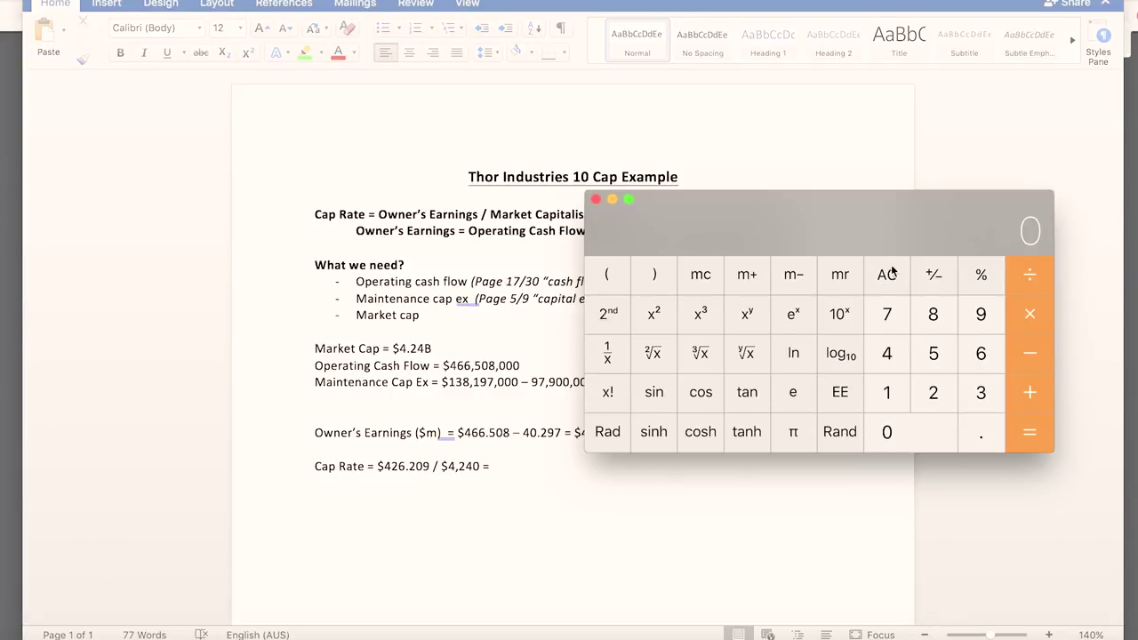
type("42")
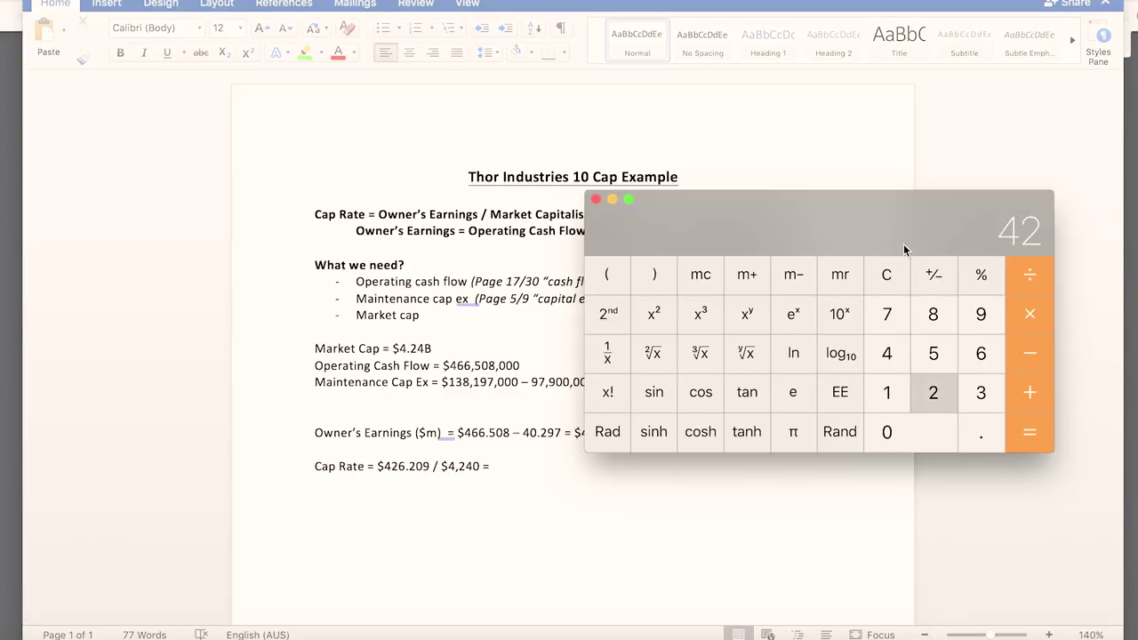
type("6.209")
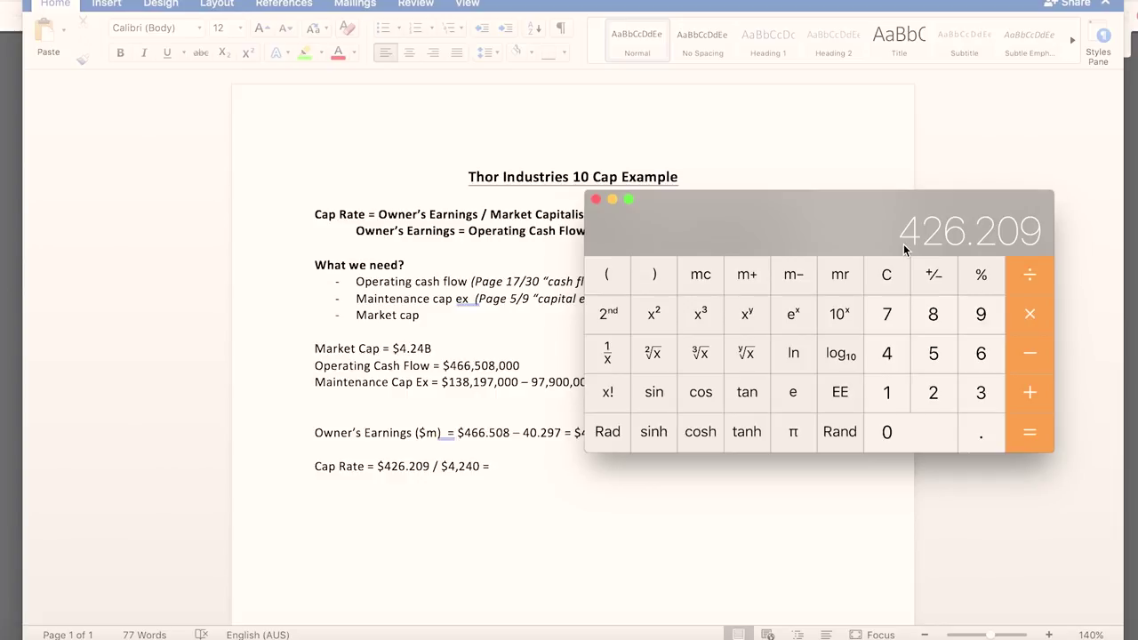
type(" / $4,2")
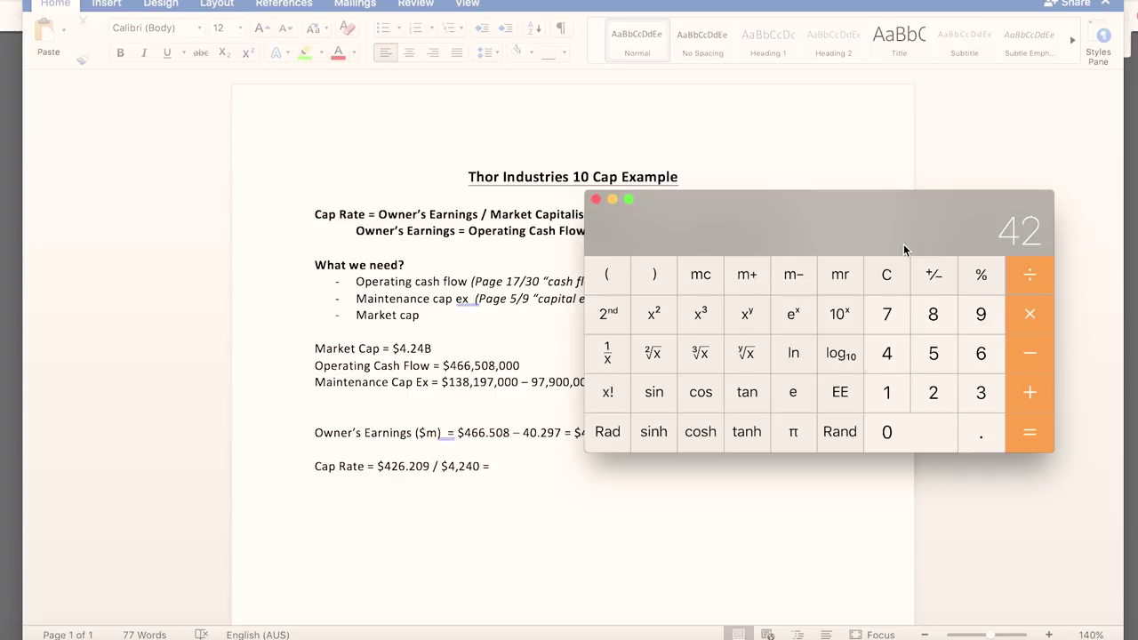
type("40")
key("Return")
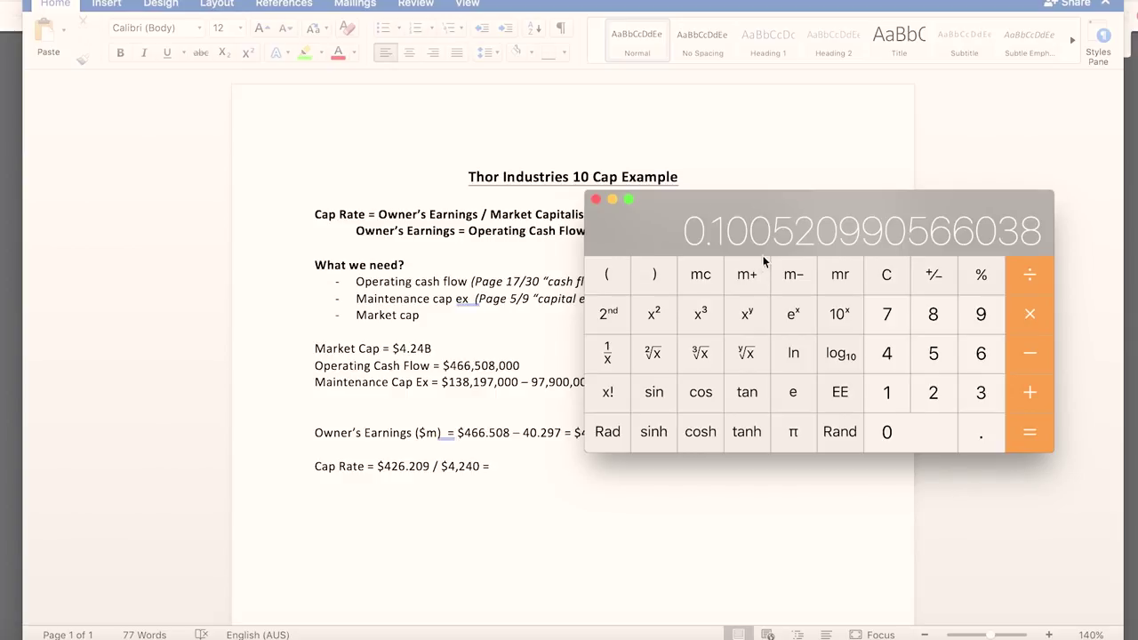
Multiply the quotient by 100 in Calculator and enter 10.05% as the Cap Rate result in the Word document.
type("10.0")
key("Return")
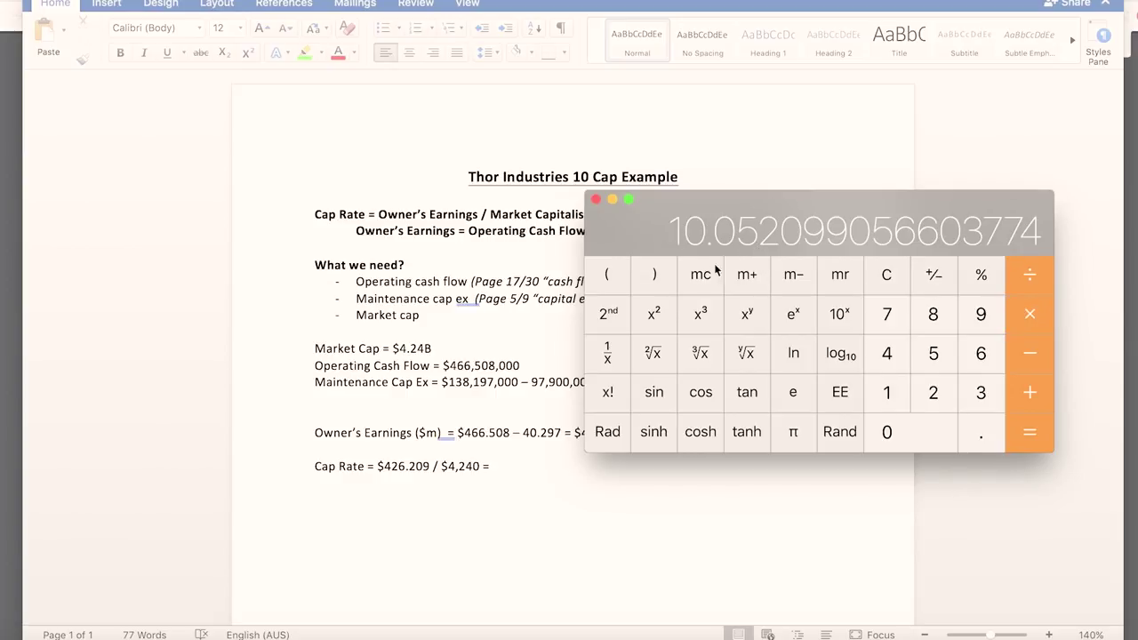
left_click(531, 465)
type("10.05%")
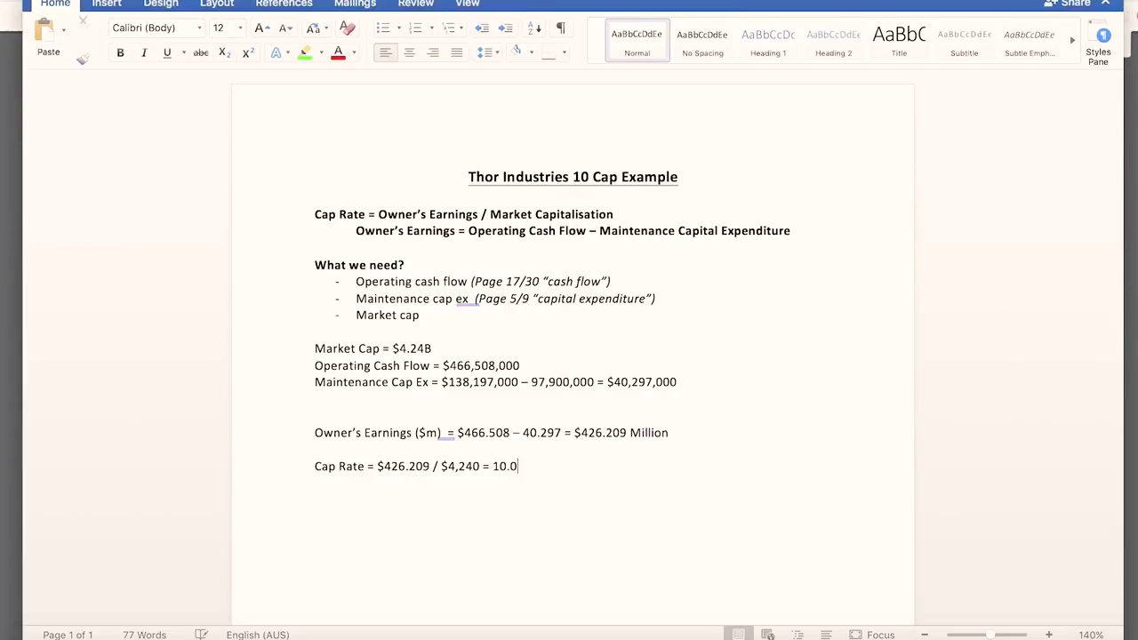